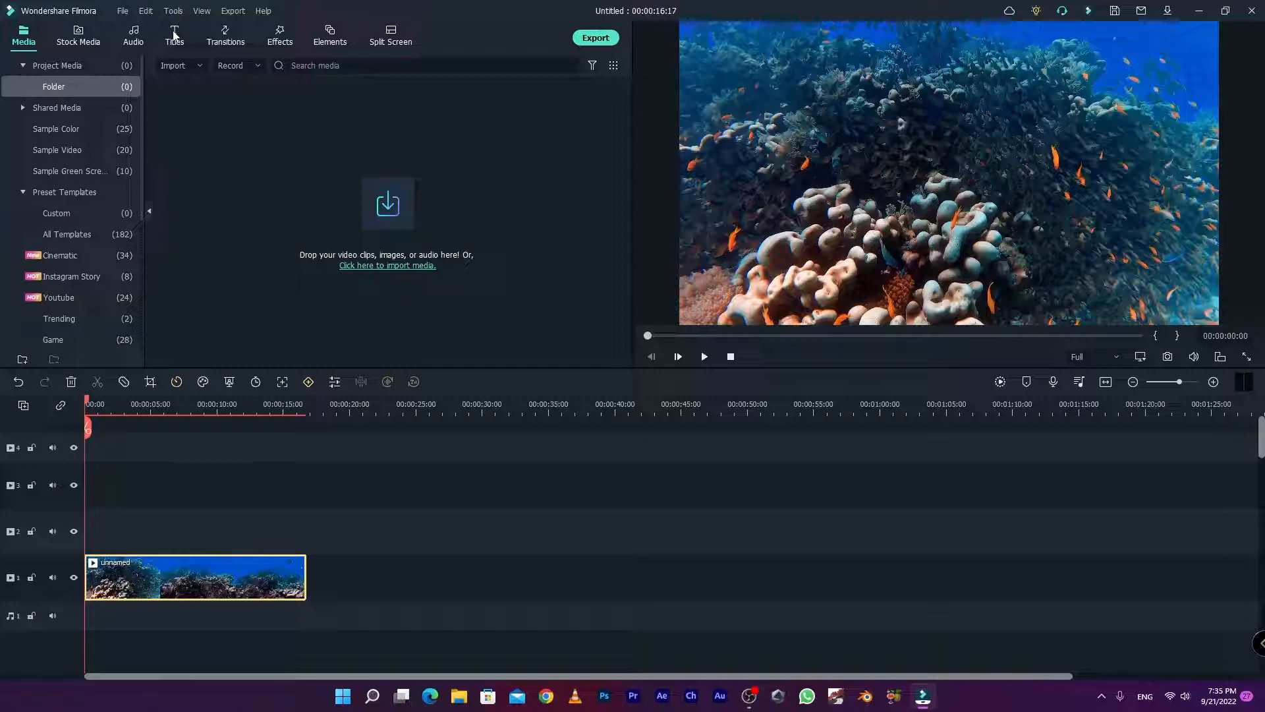
# Step: Add the Default Title to track 3 at the start of the timeline
pyautogui.click(174, 38)
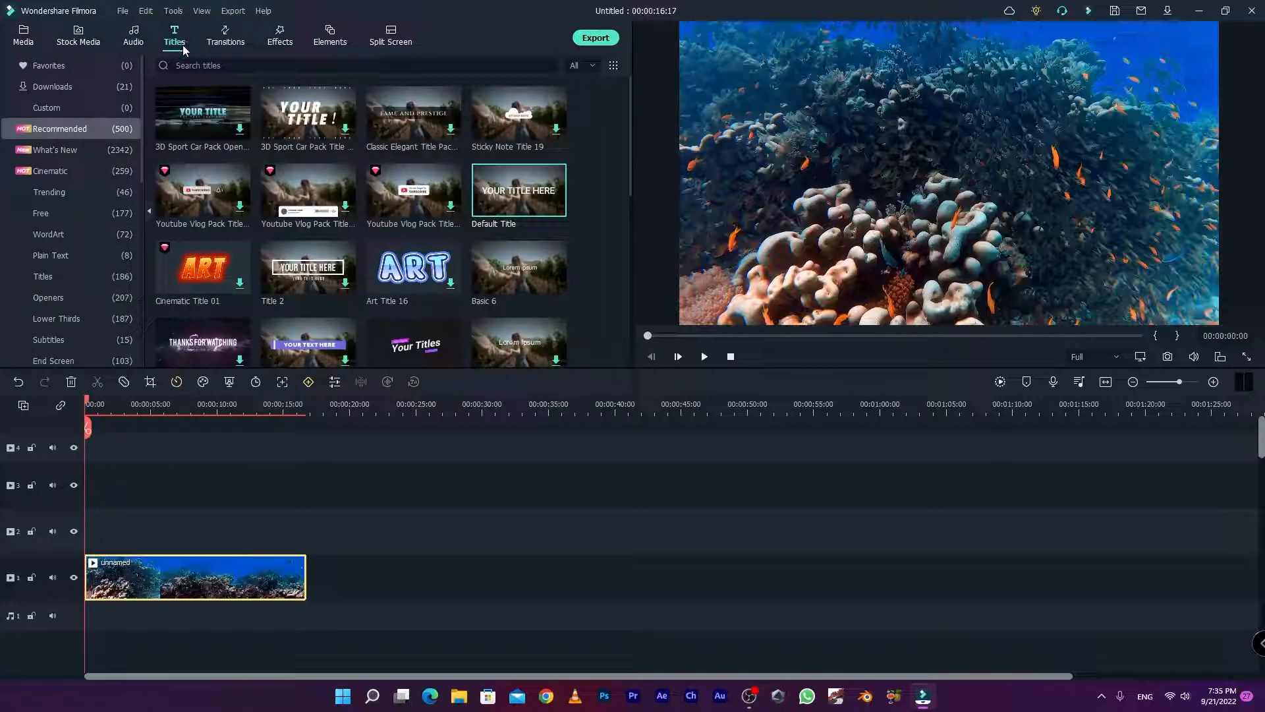
pyautogui.moveTo(507, 198); pyautogui.dragTo(482, 217)
pyautogui.moveTo(429, 293); pyautogui.dragTo(97, 489)
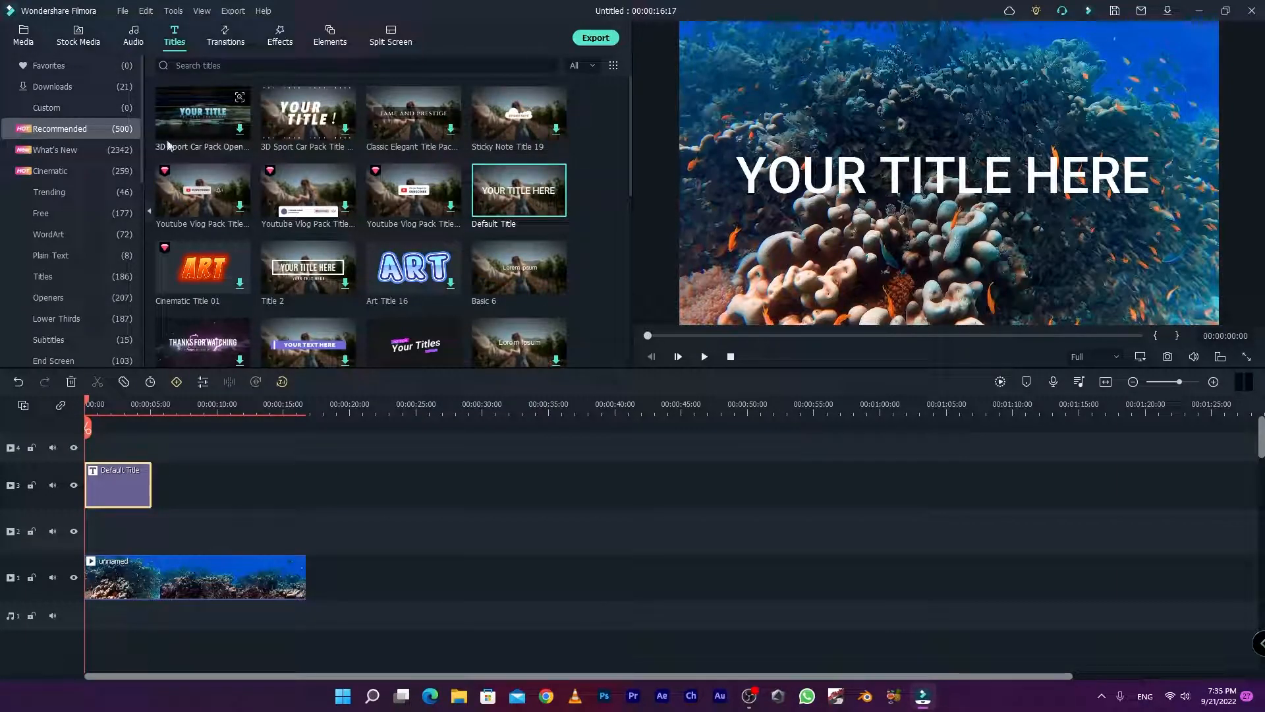
# Step: Place the Black sample color on track 2 beneath the title, at the start of the timeline
pyautogui.click(29, 39)
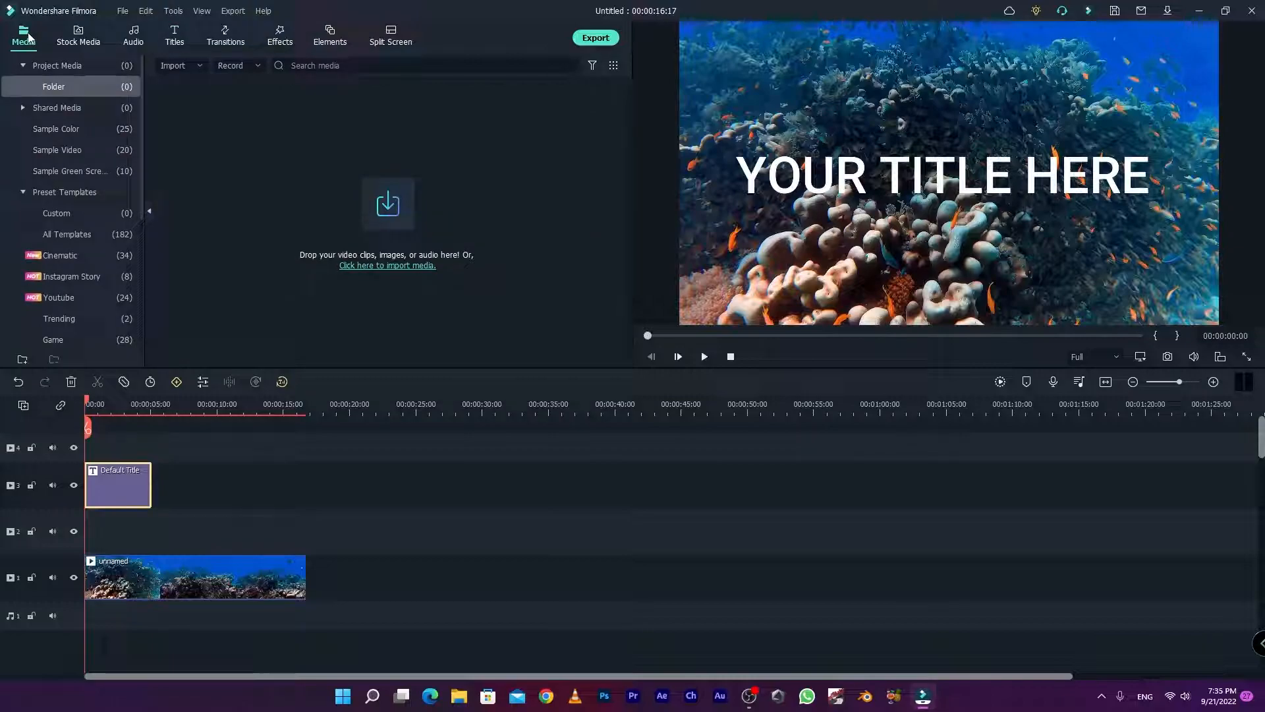
pyautogui.click(66, 129)
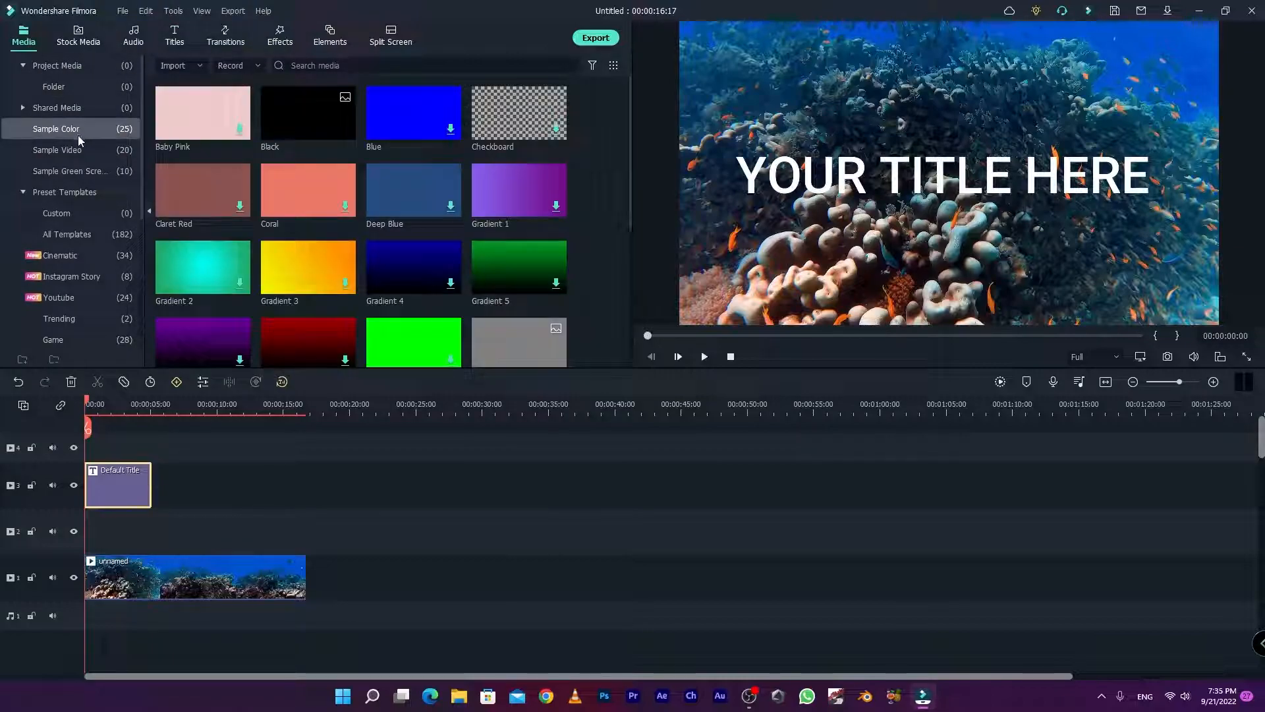
pyautogui.moveTo(273, 127); pyautogui.dragTo(93, 528)
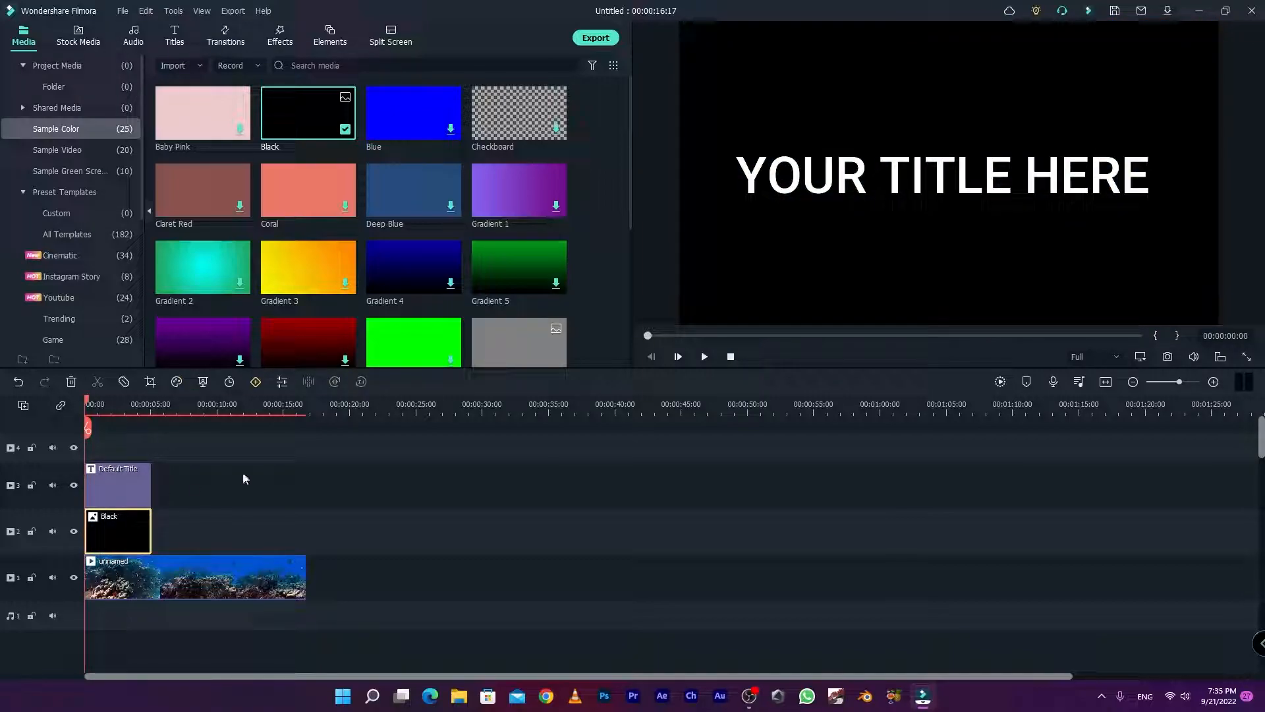
# Step: Replace the placeholder text of the title with "WATER"
pyautogui.click(843, 176)
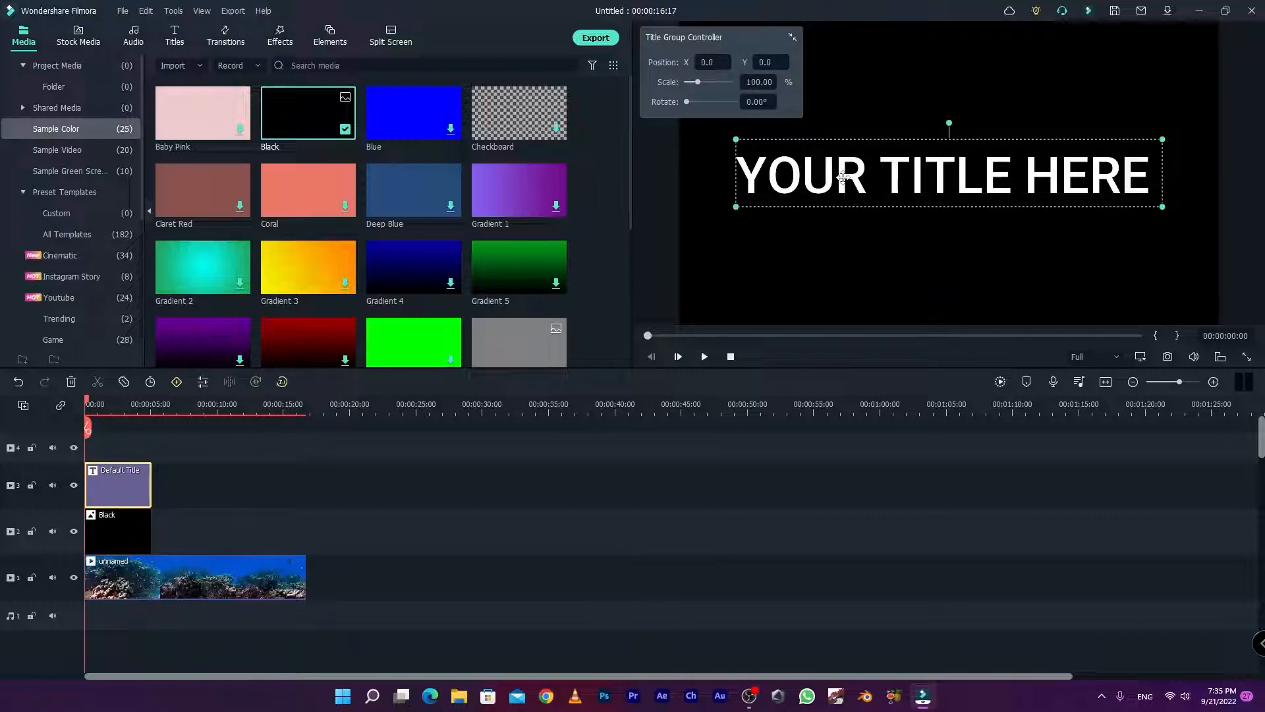
pyautogui.doubleClick(859, 172)
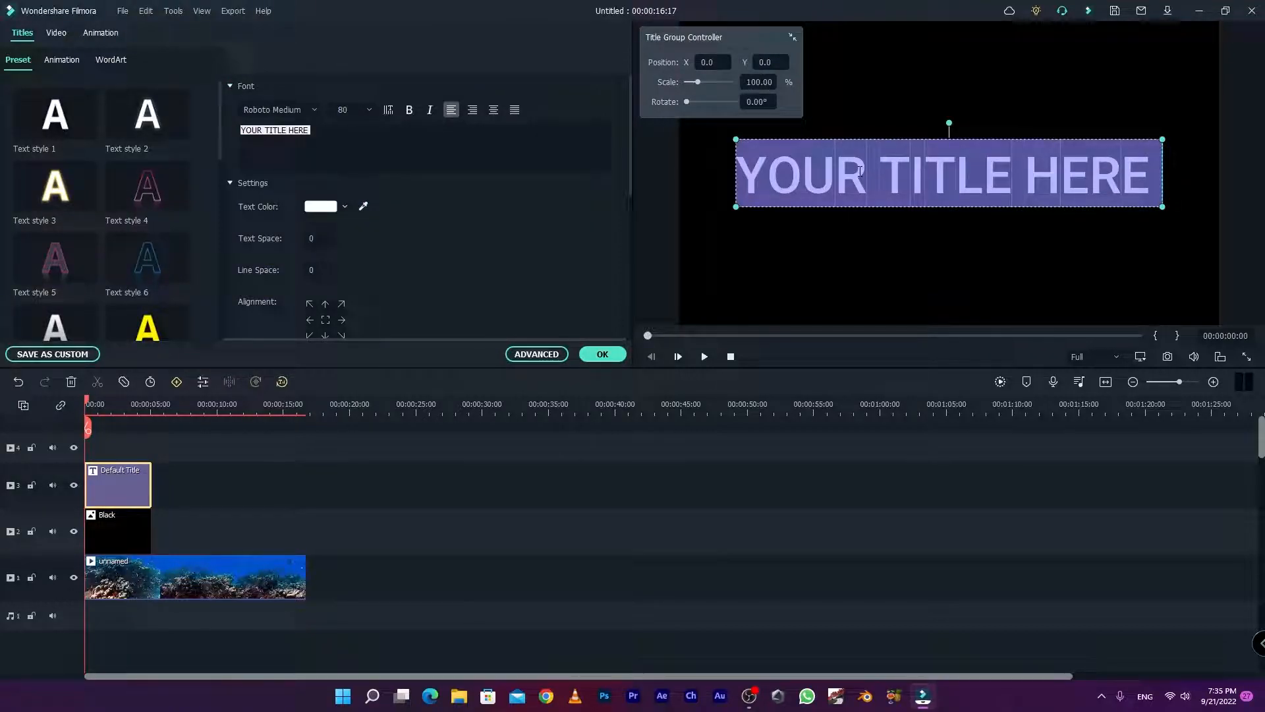
pyautogui.write('WATER')
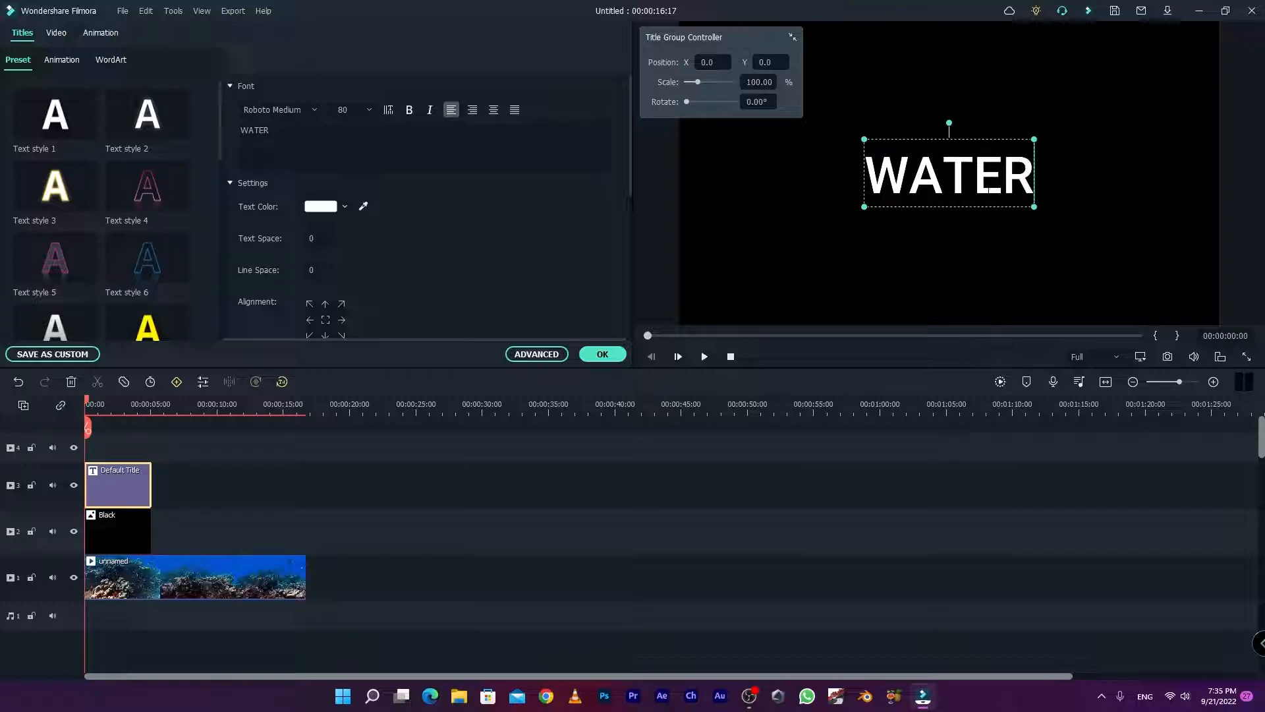
# Step: Make the WATER text bold and set its font to Gilroy-ExtraBold
pyautogui.moveTo(1026, 172); pyautogui.dragTo(863, 174)
pyautogui.click(410, 111)
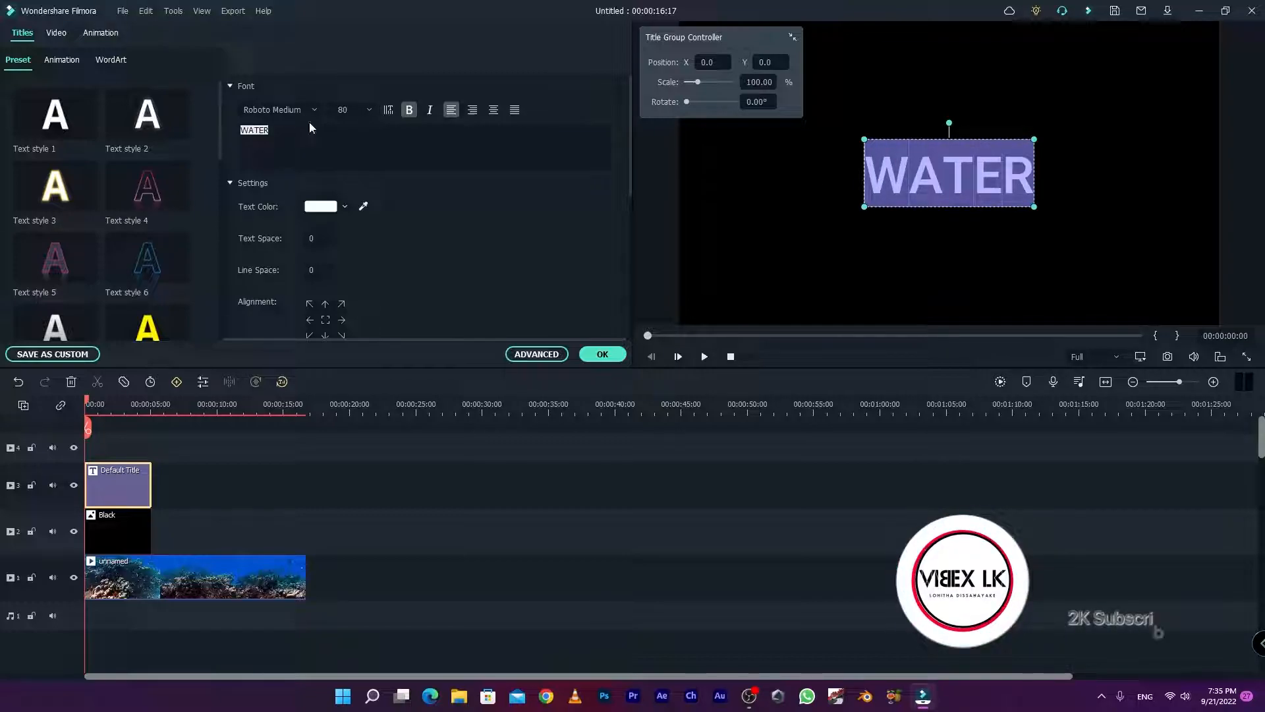
pyautogui.click(315, 111)
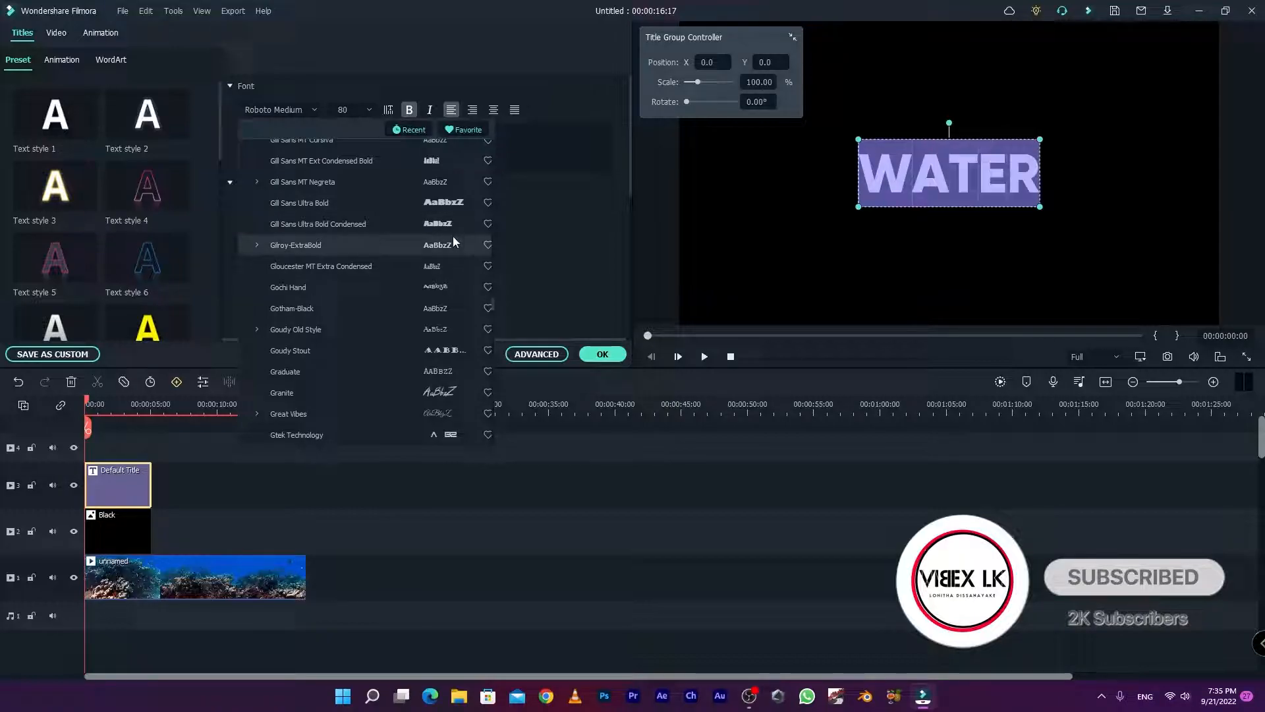
pyautogui.scroll(10, 435, 356)
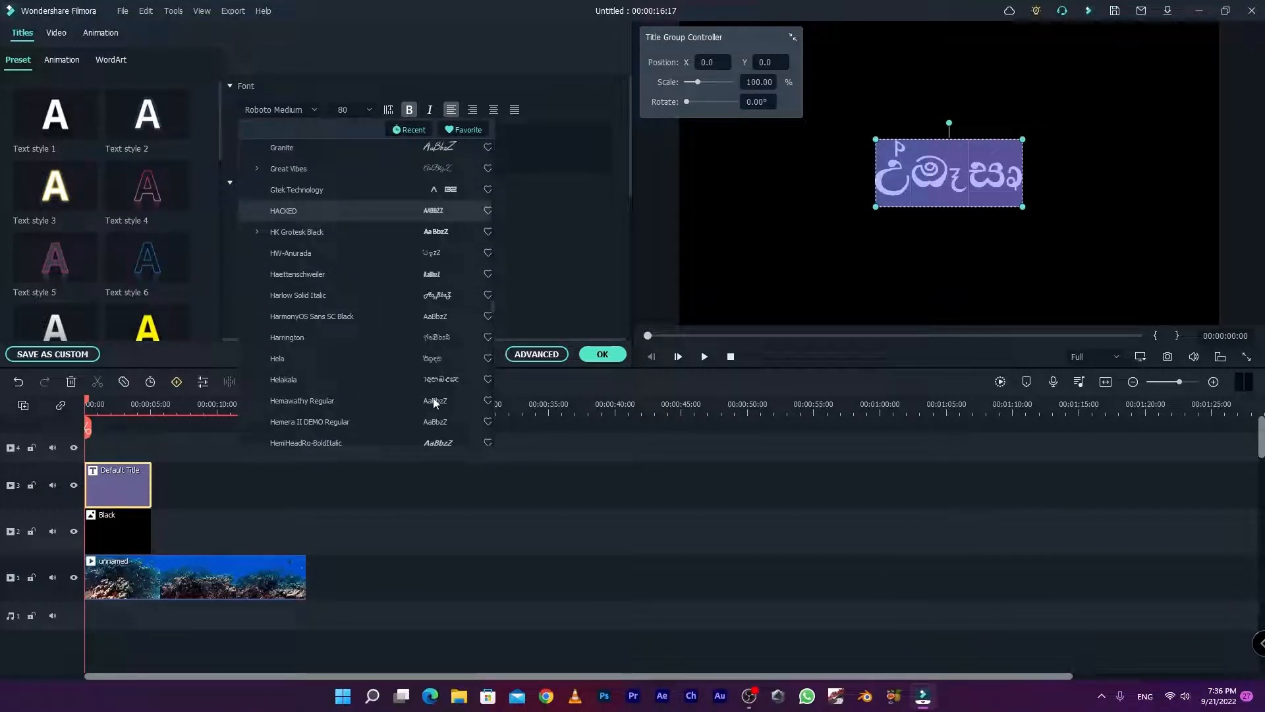
pyautogui.scroll(8, 440, 307)
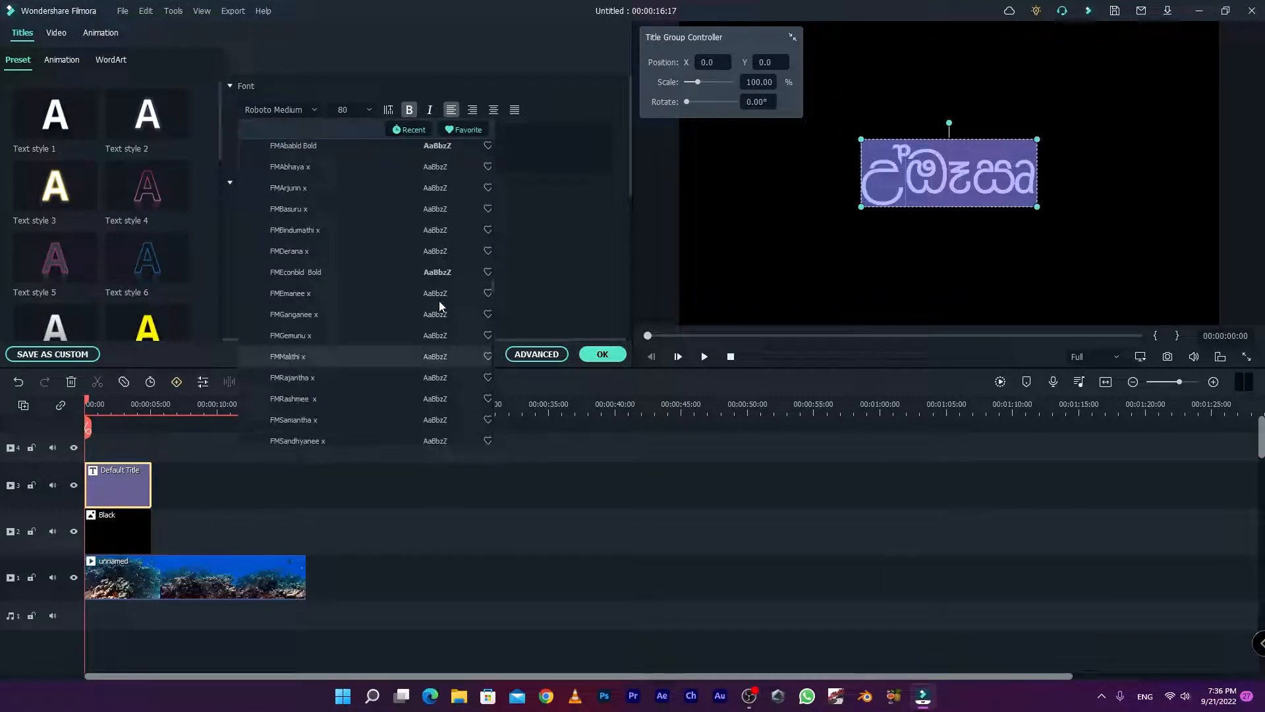
pyautogui.moveTo(493, 282); pyautogui.dragTo(490, 136)
pyautogui.click(454, 166)
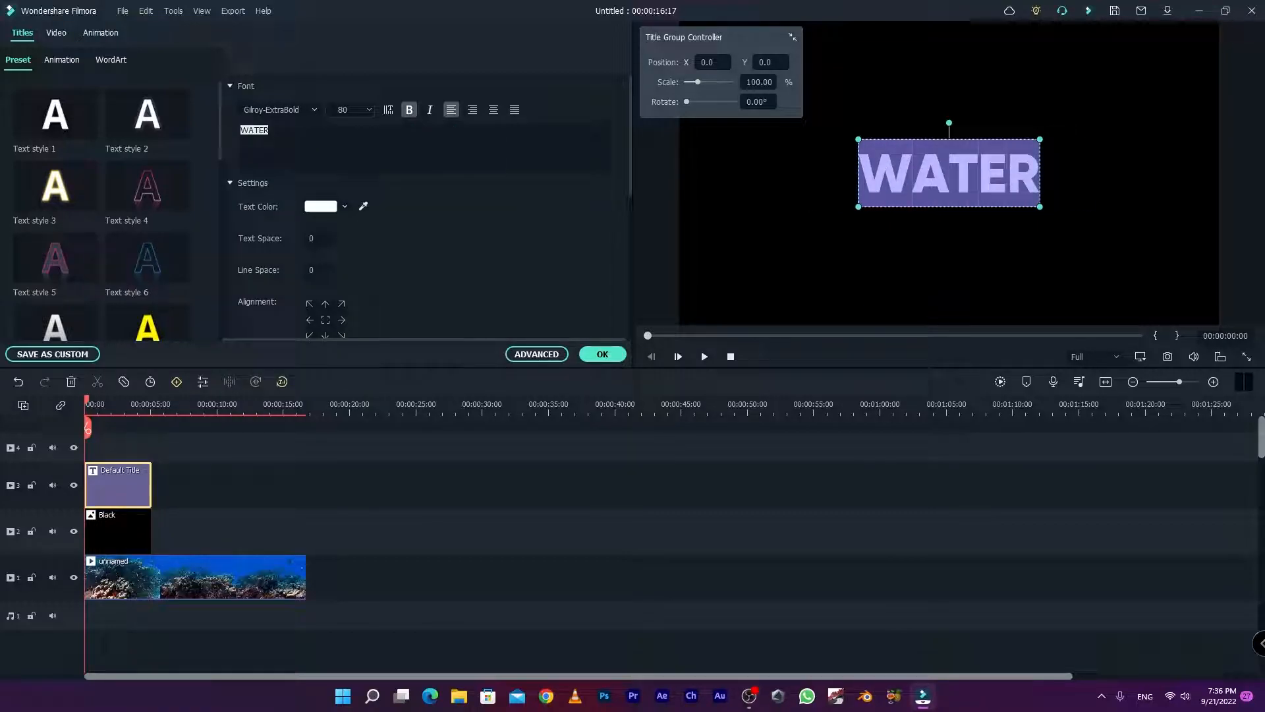
# Step: Set the WATER text's font size to 150 and apply the title settings
pyautogui.click(367, 109)
pyautogui.moveTo(367, 195); pyautogui.dragTo(367, 232)
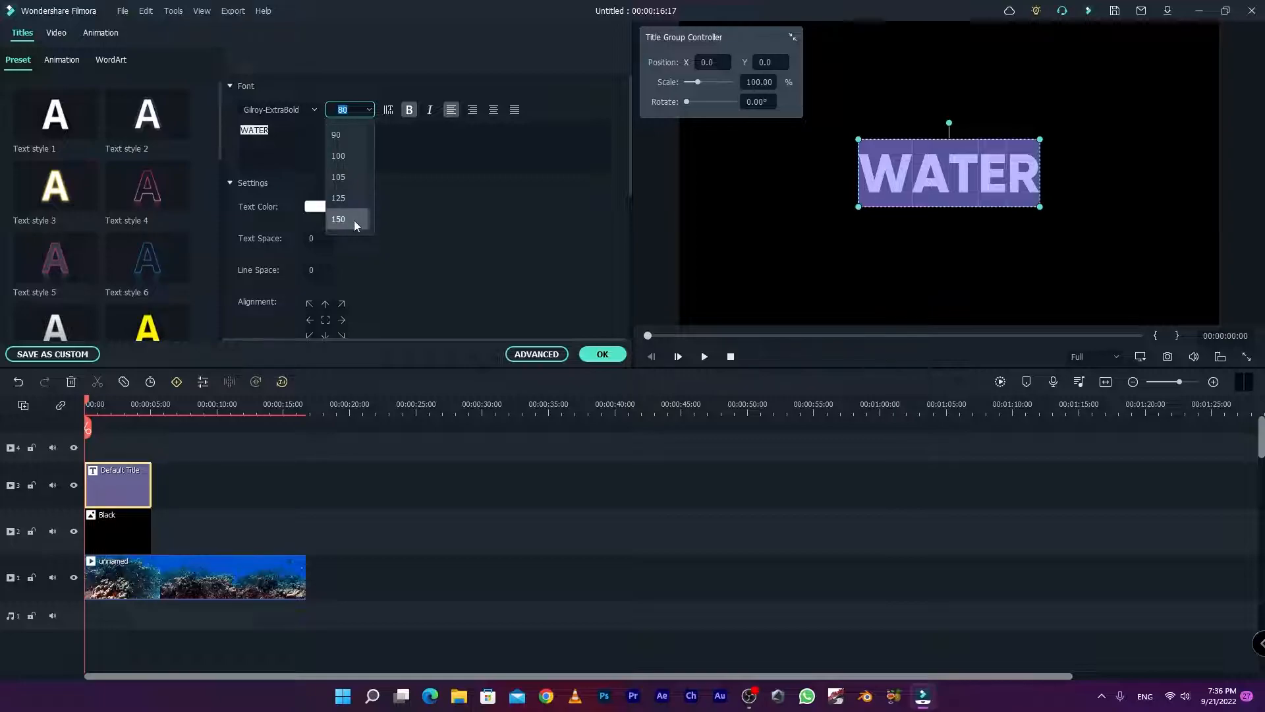
pyautogui.click(354, 220)
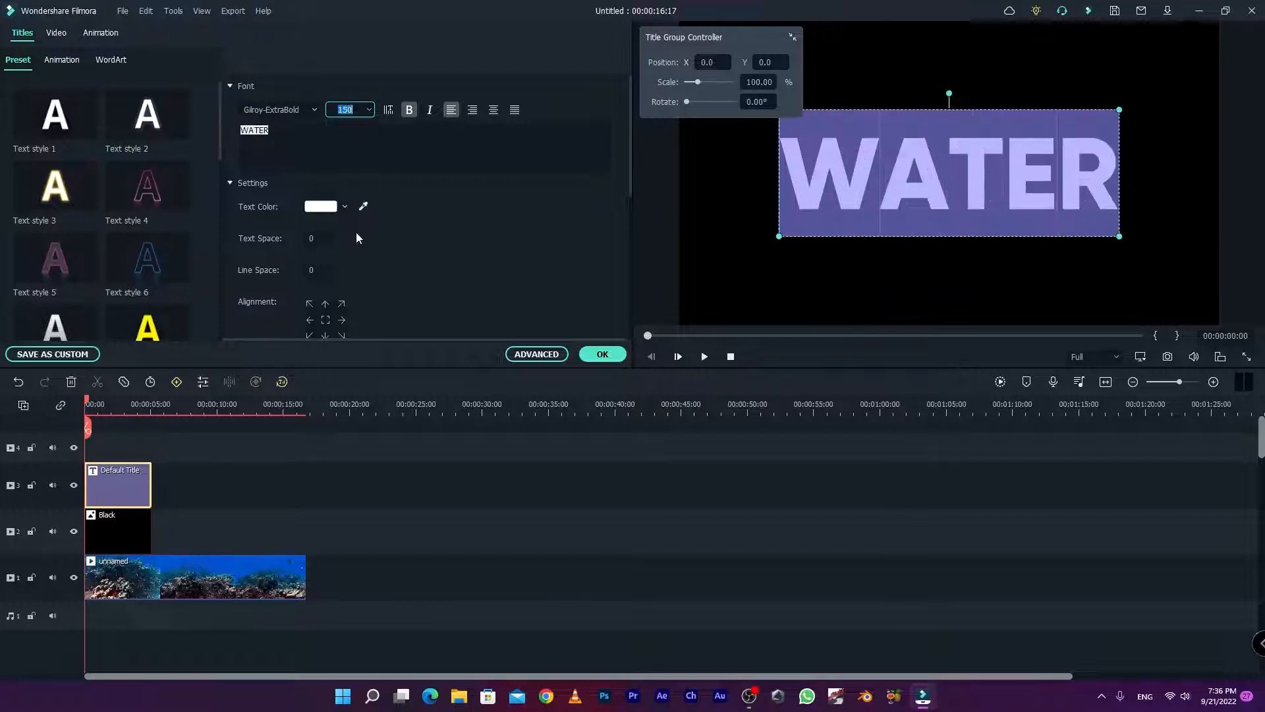
pyautogui.click(601, 354)
# Step: Take a PNG snapshot of the white WATER title on the black background
pyautogui.click(150, 454)
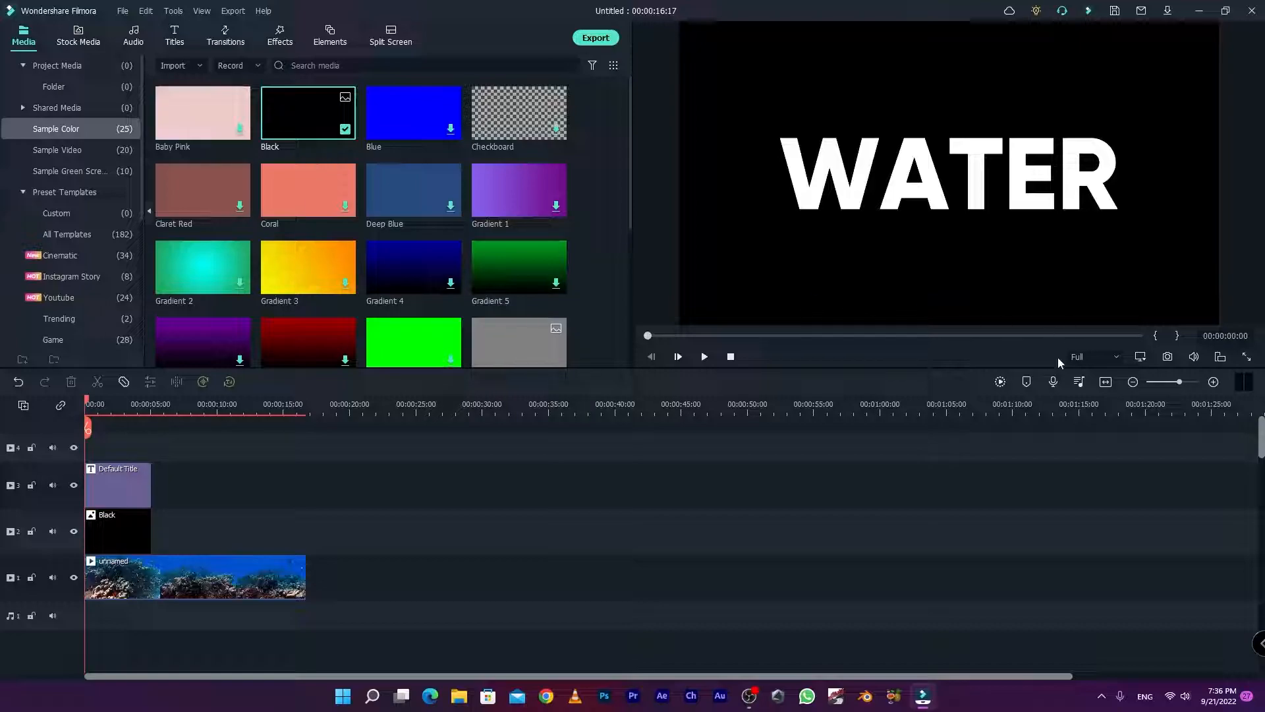
pyautogui.click(1167, 358)
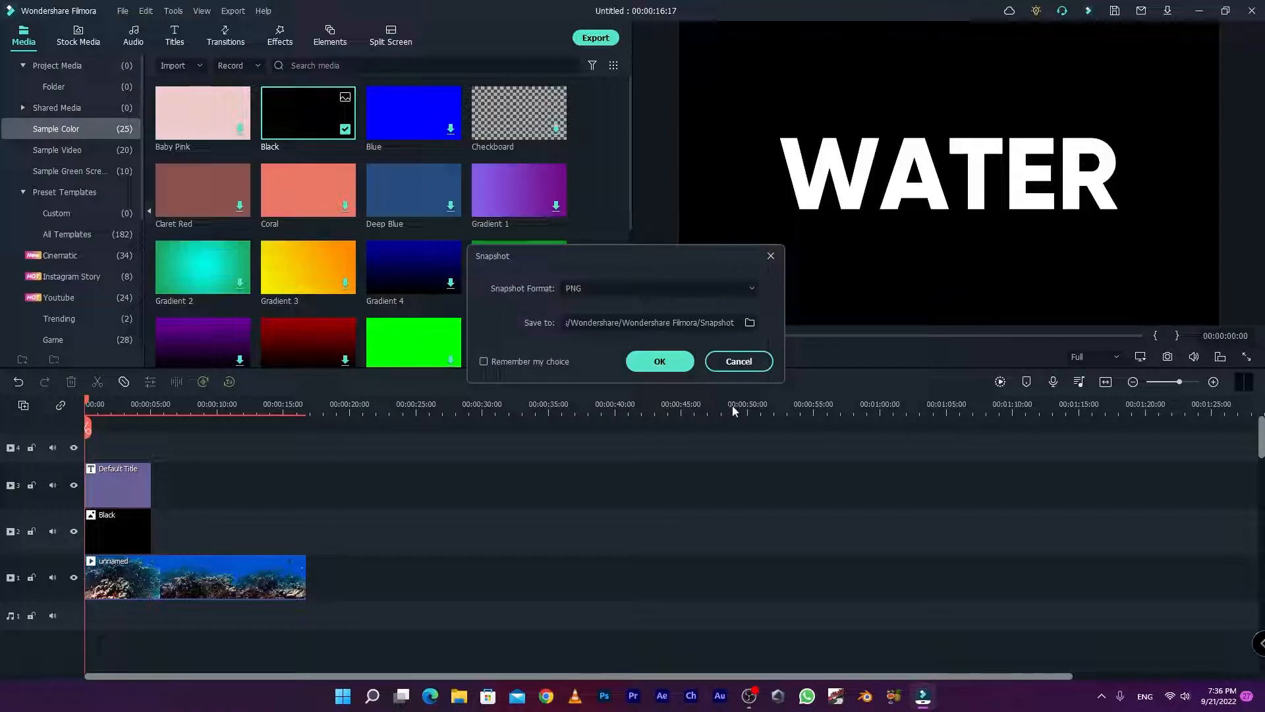
pyautogui.click(660, 361)
# Step: Replace the title and black clips with the WATER snapshot on track 2, extended to the end of the underwater video
pyautogui.moveTo(308, 113); pyautogui.dragTo(125, 524)
pyautogui.press('Delete')
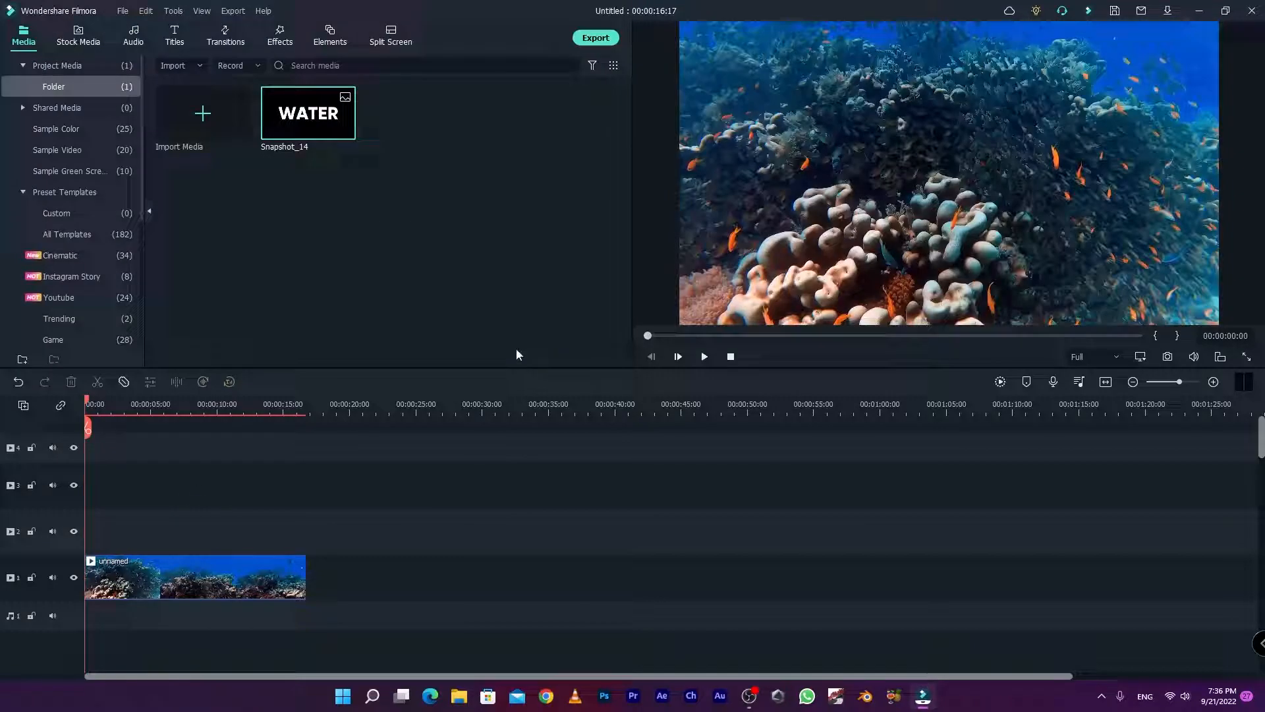
pyautogui.moveTo(235, 354); pyautogui.dragTo(305, 525)
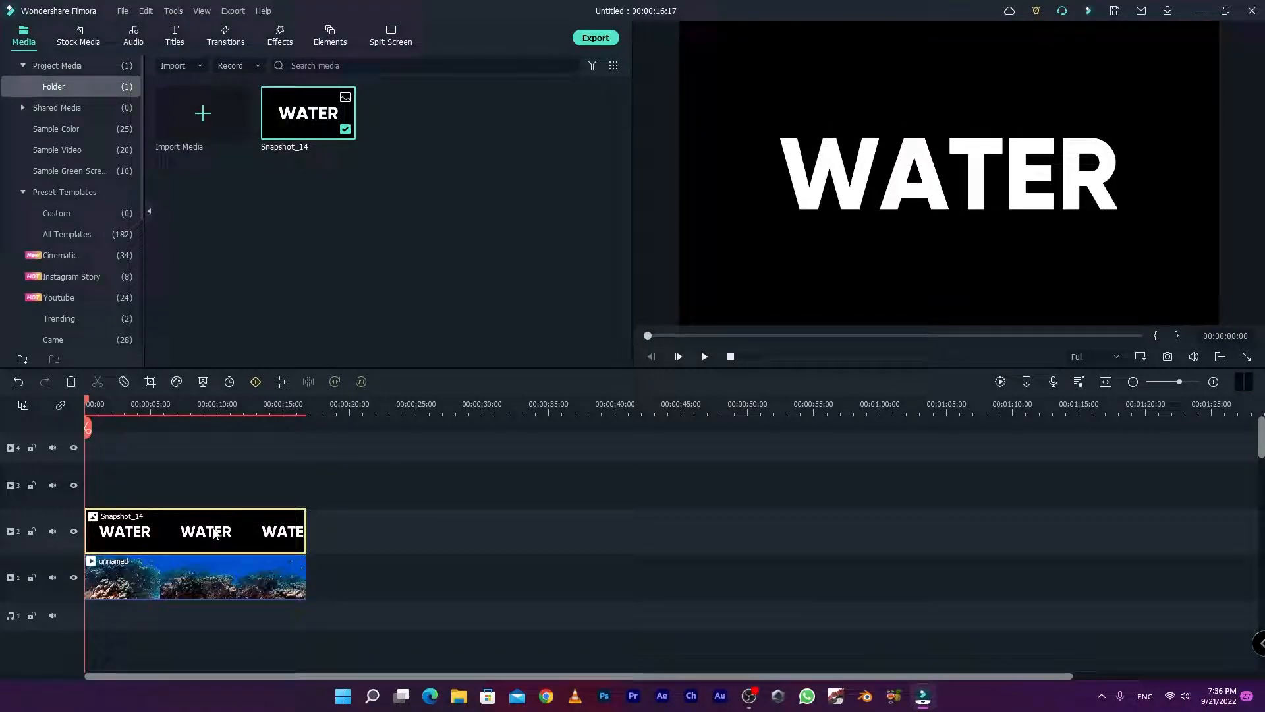
# Step: Set the snapshot clip's blending mode to Lighten and apply it
pyautogui.doubleClick(214, 533)
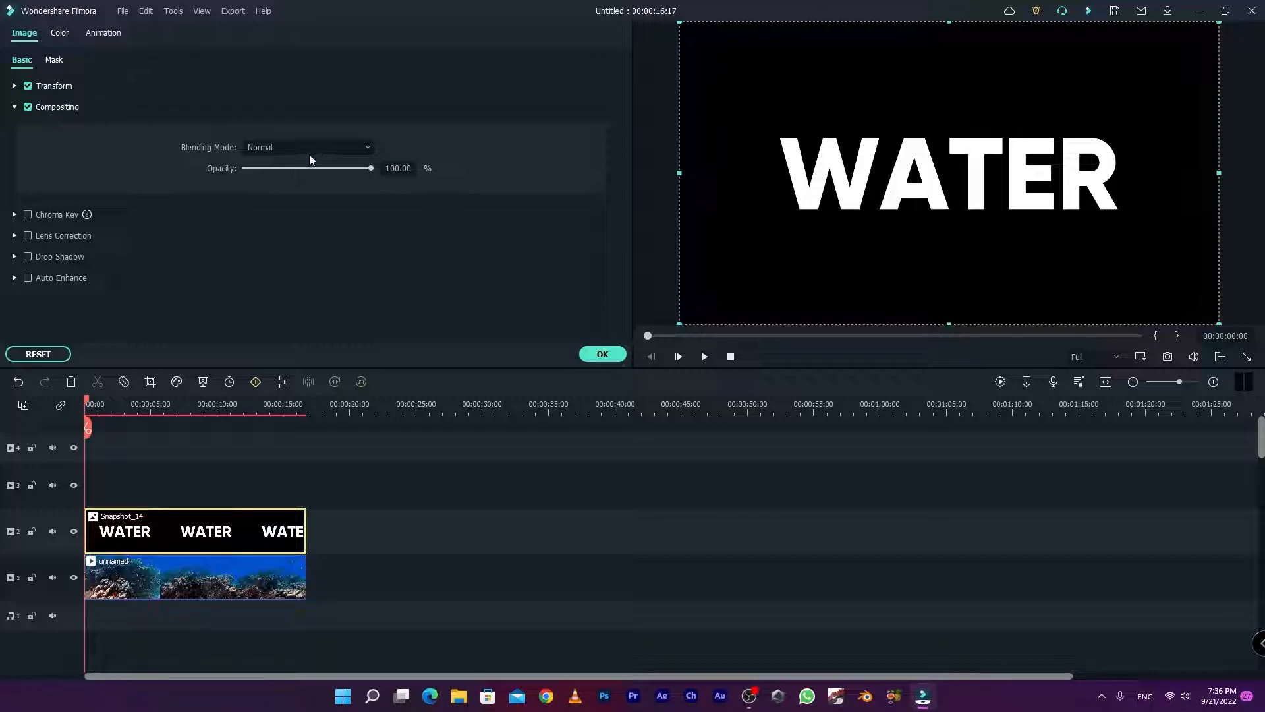
pyautogui.click(283, 149)
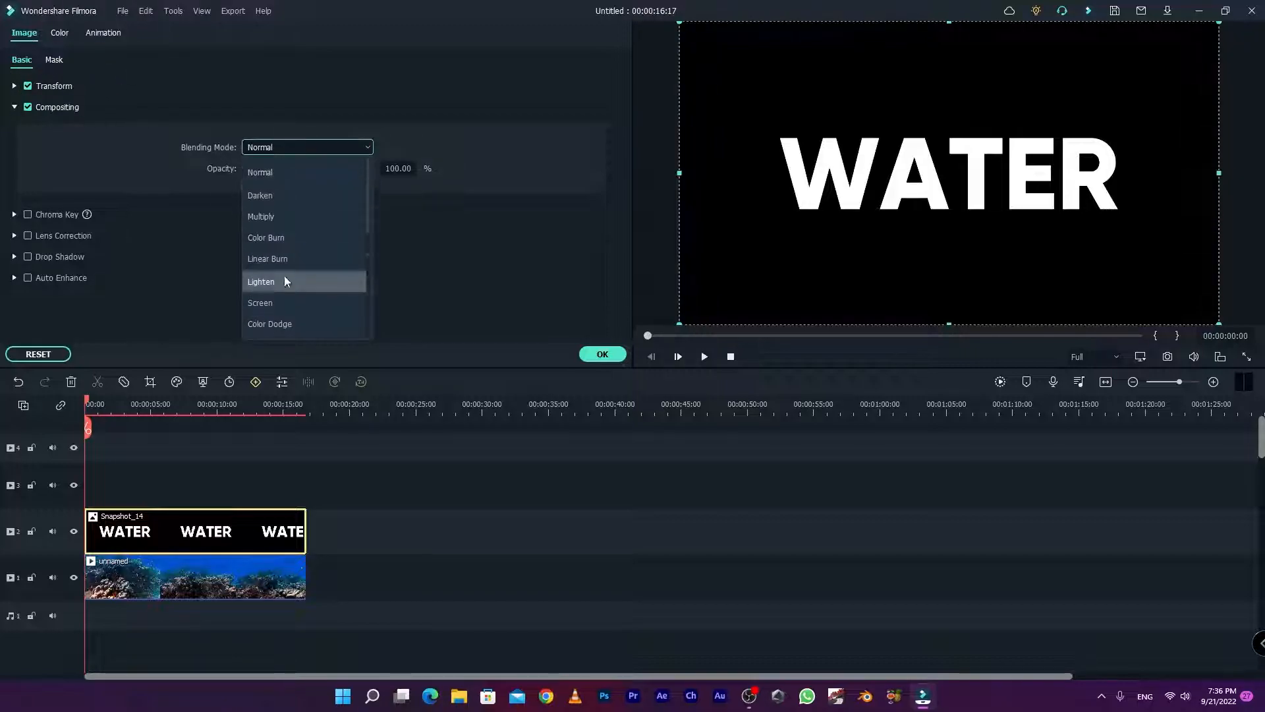
pyautogui.click(278, 283)
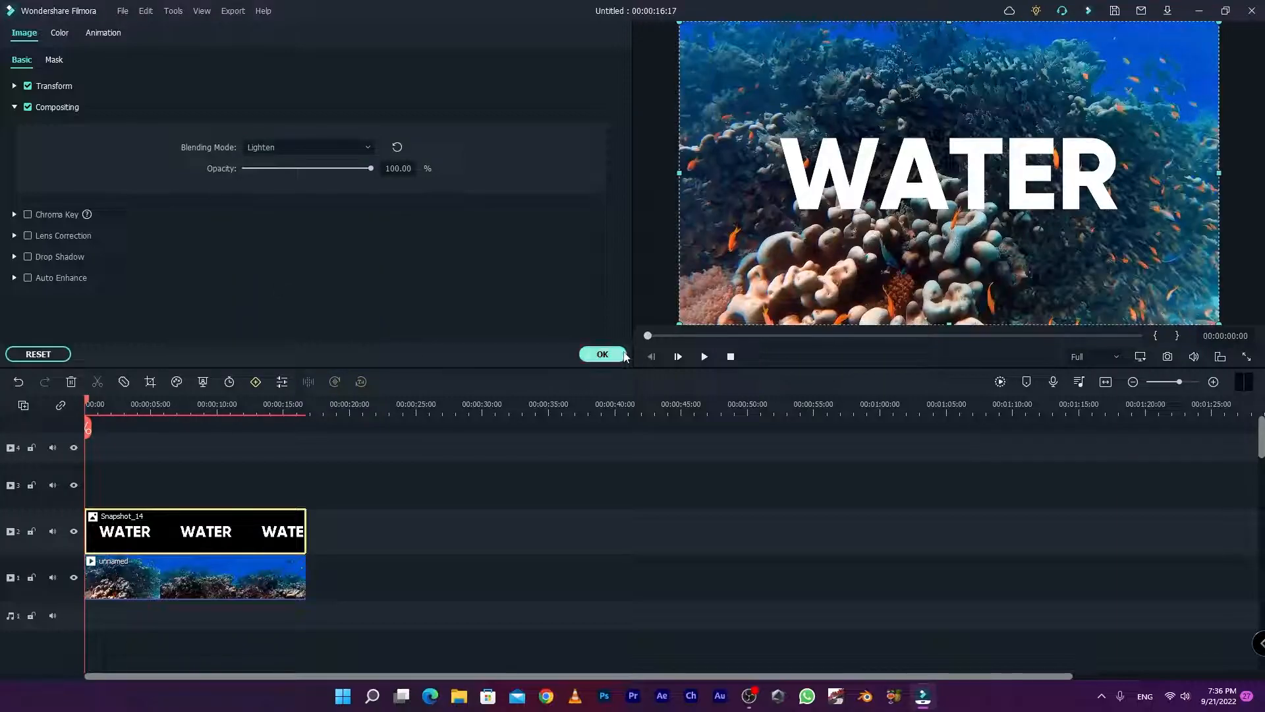
pyautogui.click(601, 354)
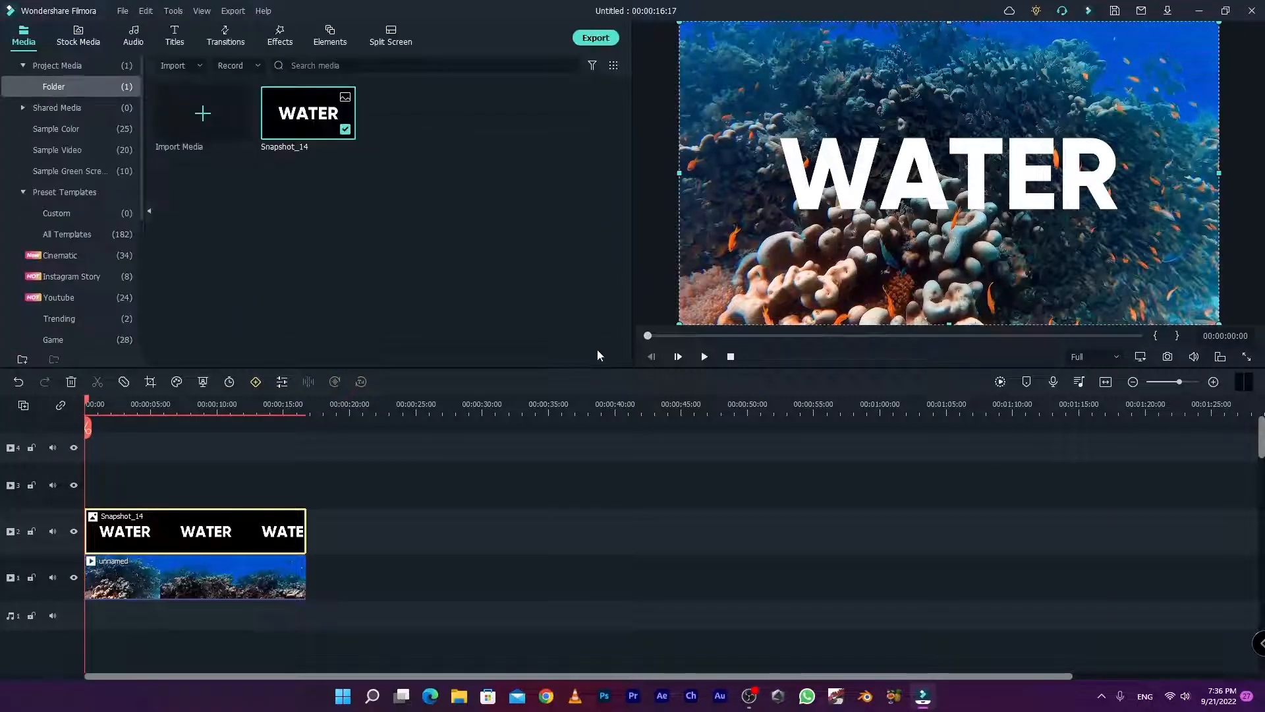
# Step: Search the effects for "water" and apply the Water effect to the snapshot clip
pyautogui.click(281, 36)
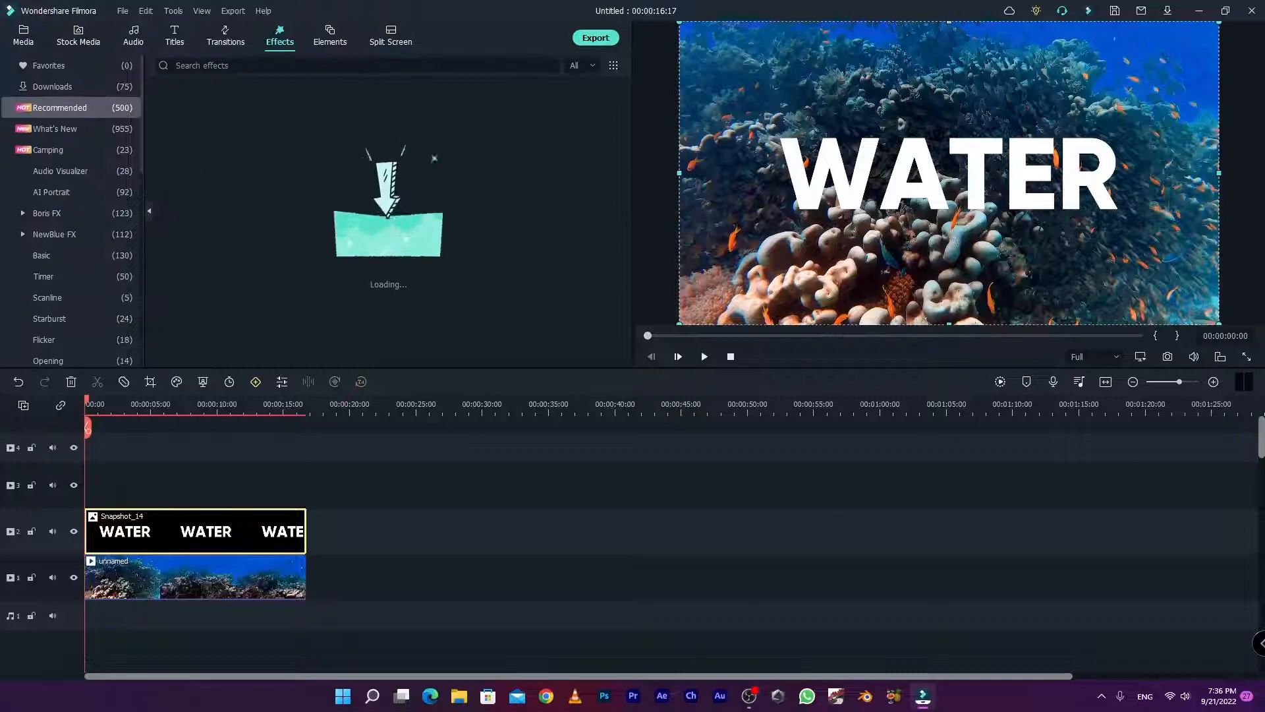
pyautogui.click(205, 65)
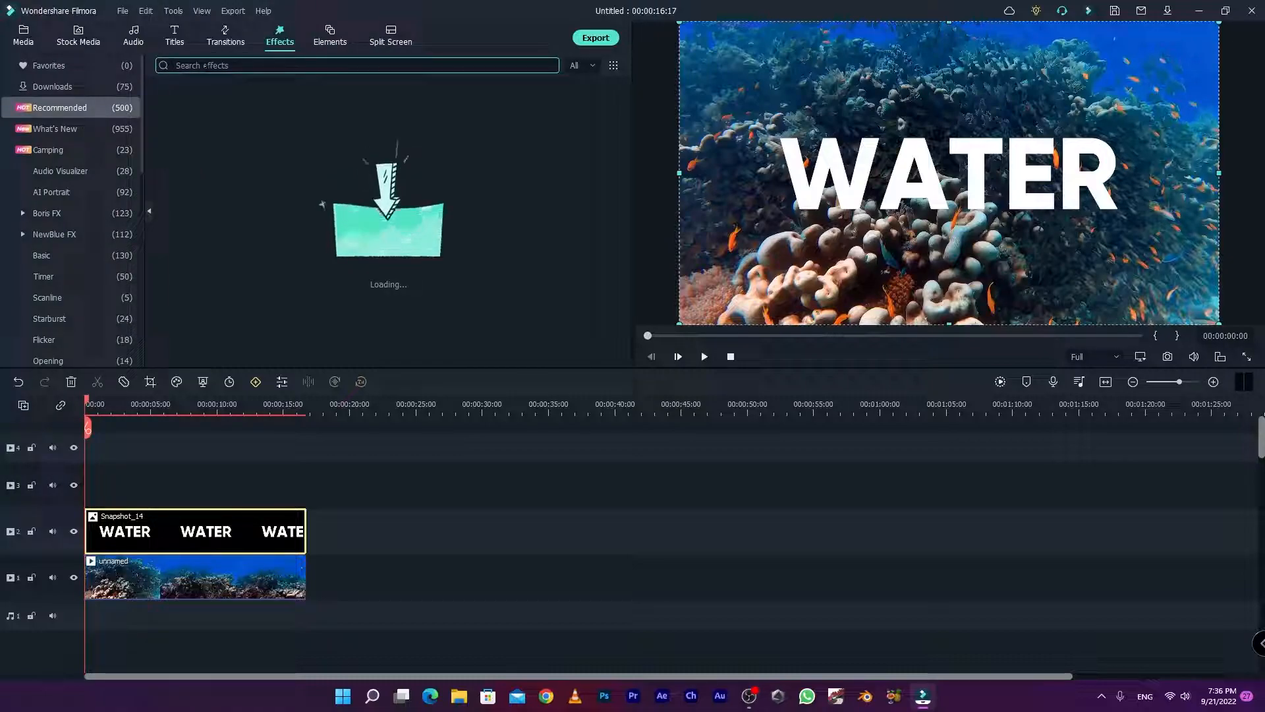
pyautogui.write('water')
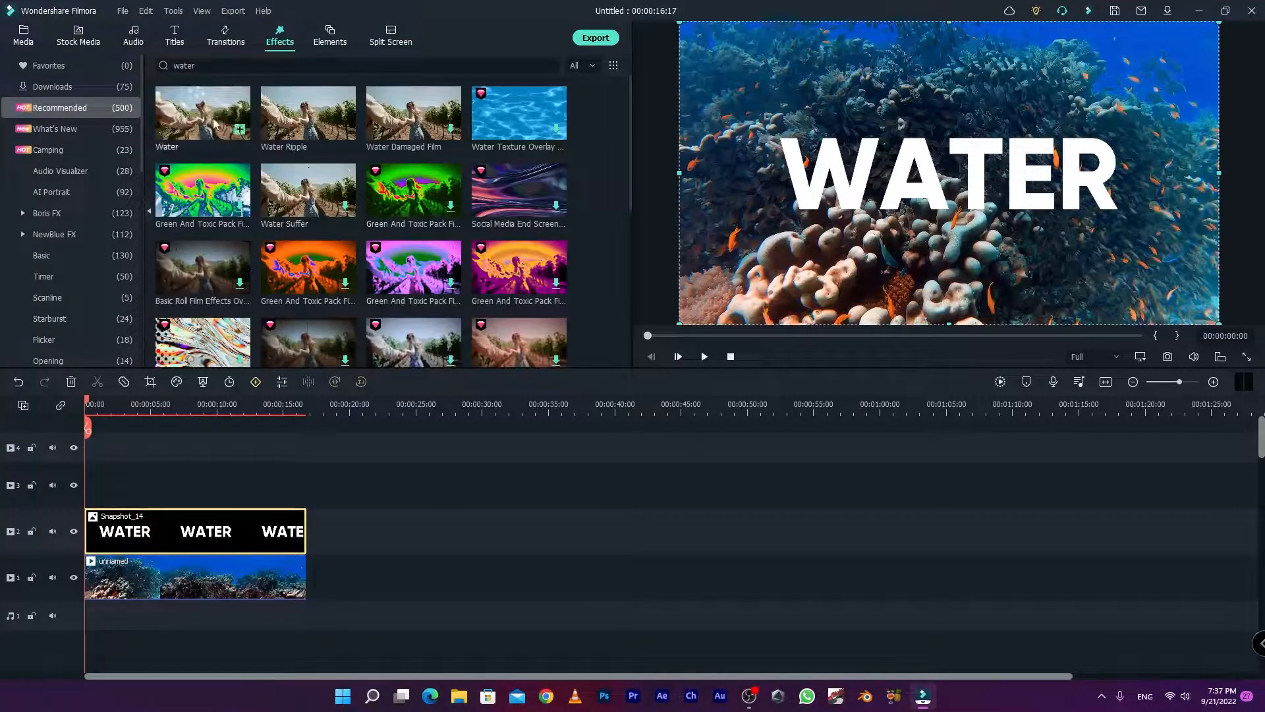
pyautogui.moveTo(166, 155); pyautogui.dragTo(123, 522)
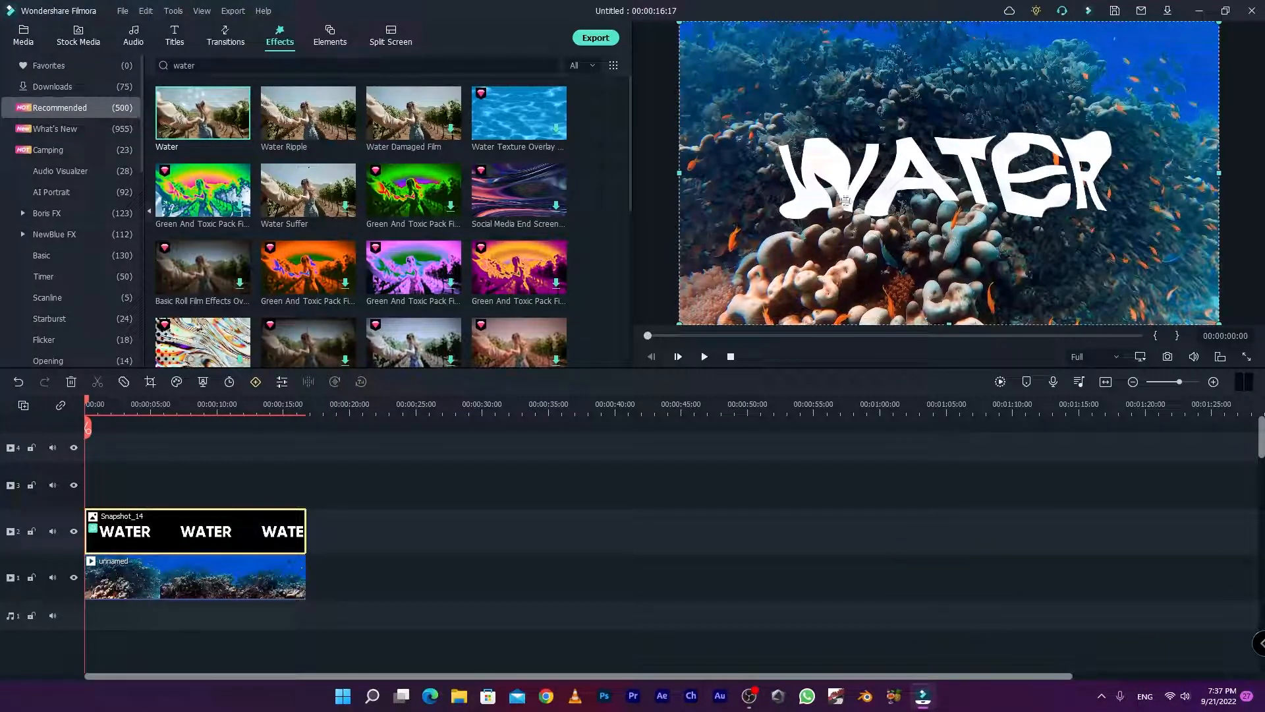
# Step: Set the Water effect's Emboss to 0.10 and Steps to 3, and preview the animated text
pyautogui.doubleClick(161, 529)
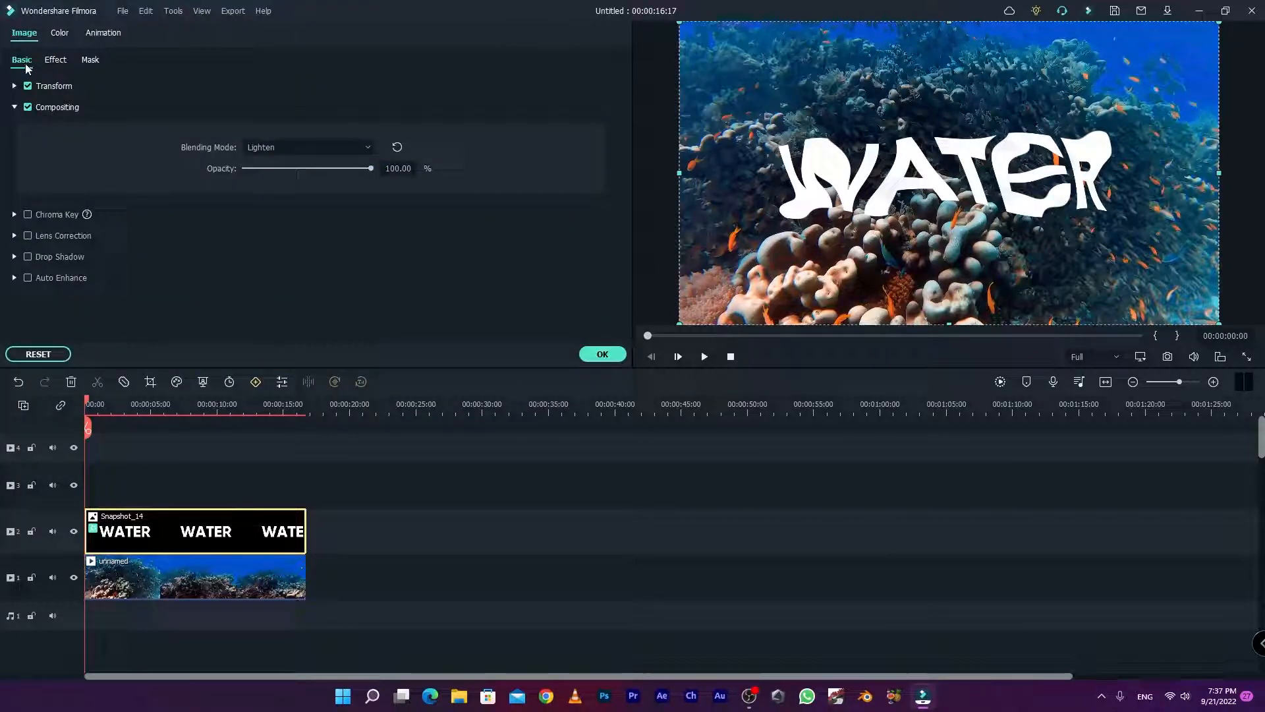
pyautogui.click(56, 60)
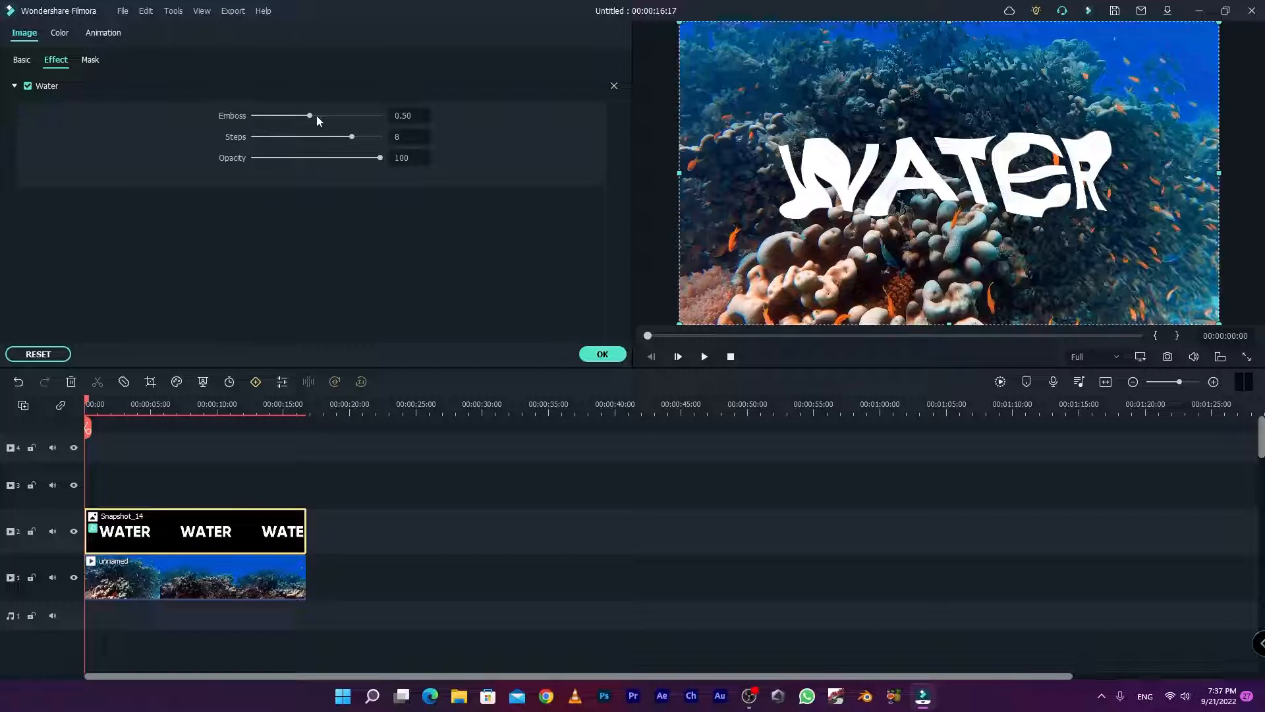
pyautogui.moveTo(310, 116); pyautogui.dragTo(220, 117)
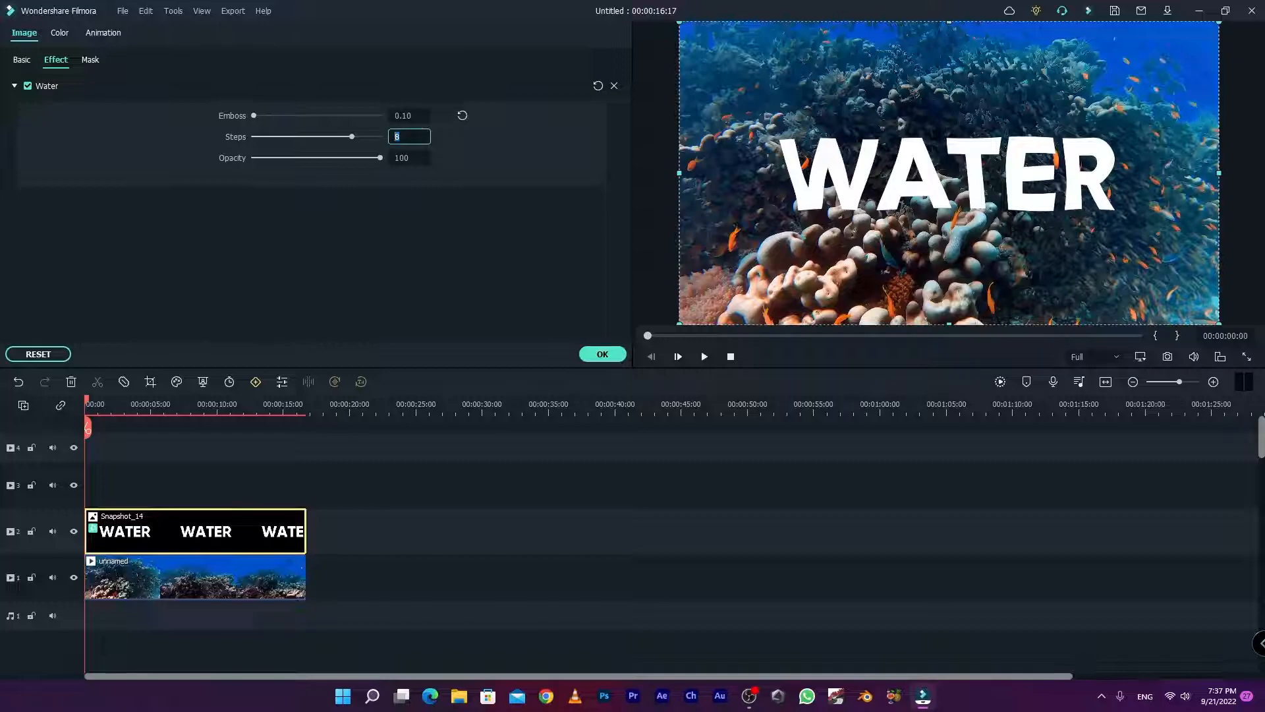
pyautogui.press('Return')
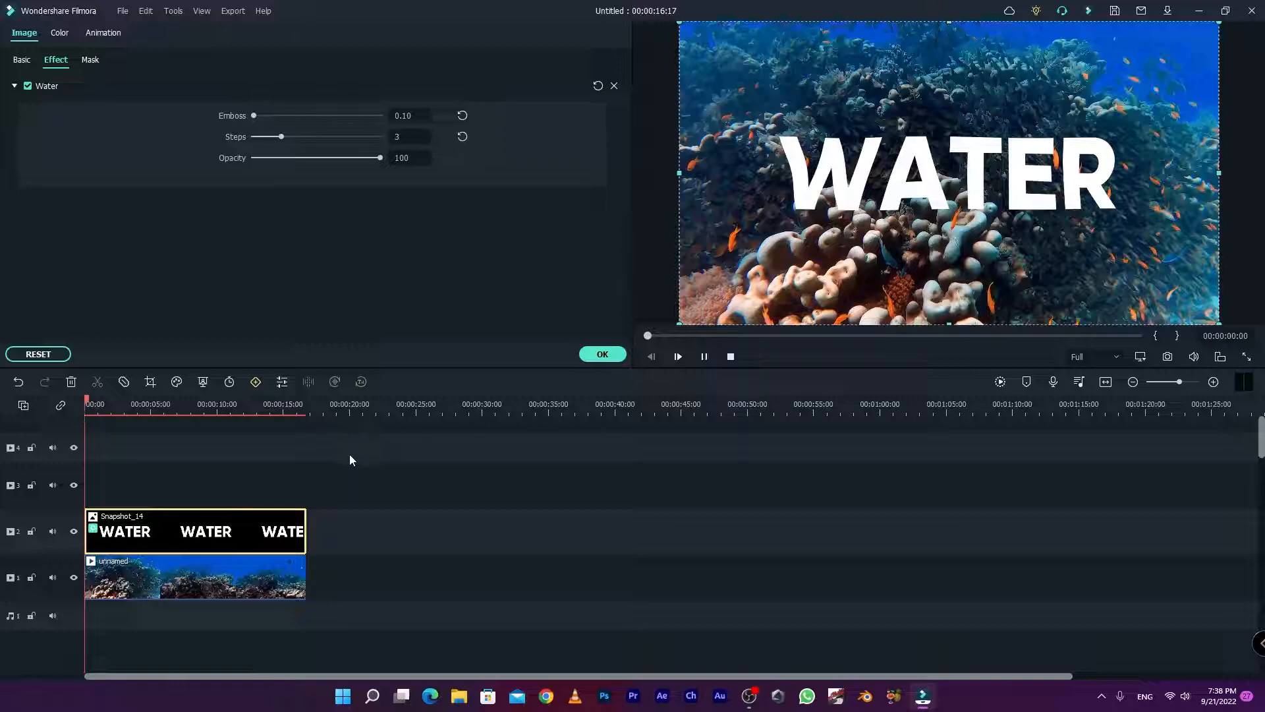
pyautogui.press('space')
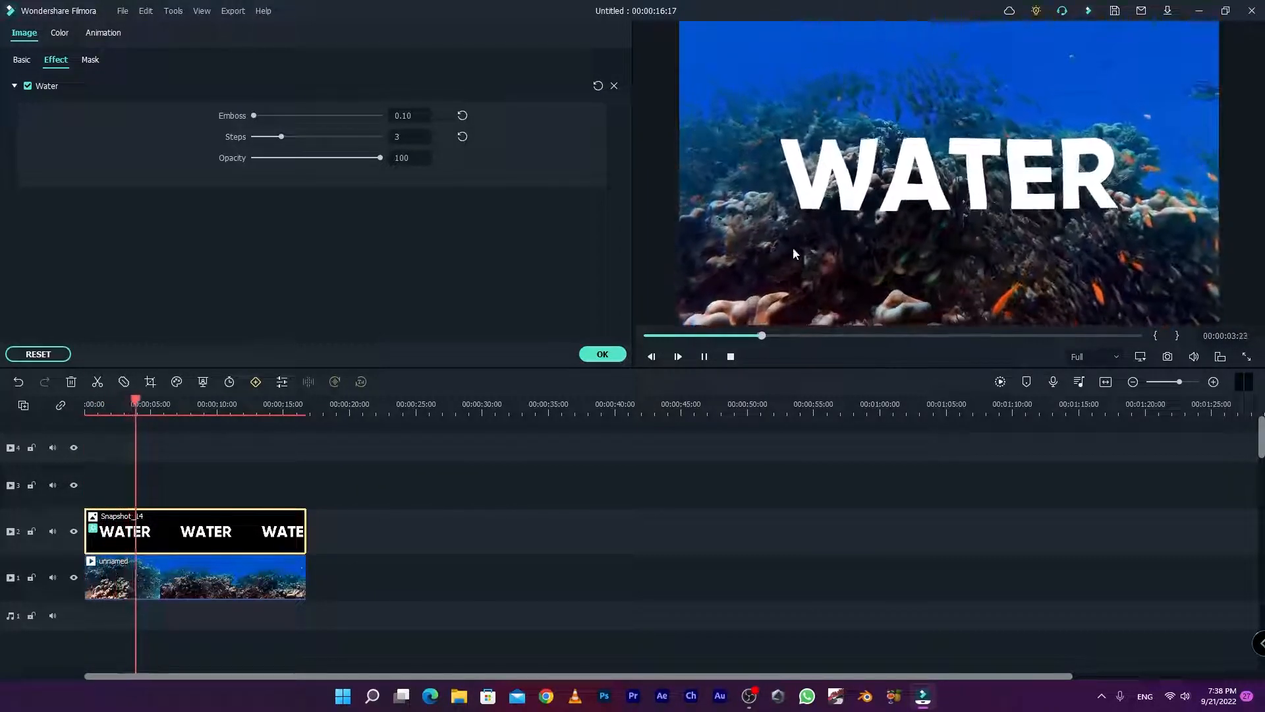
pyautogui.press('space')
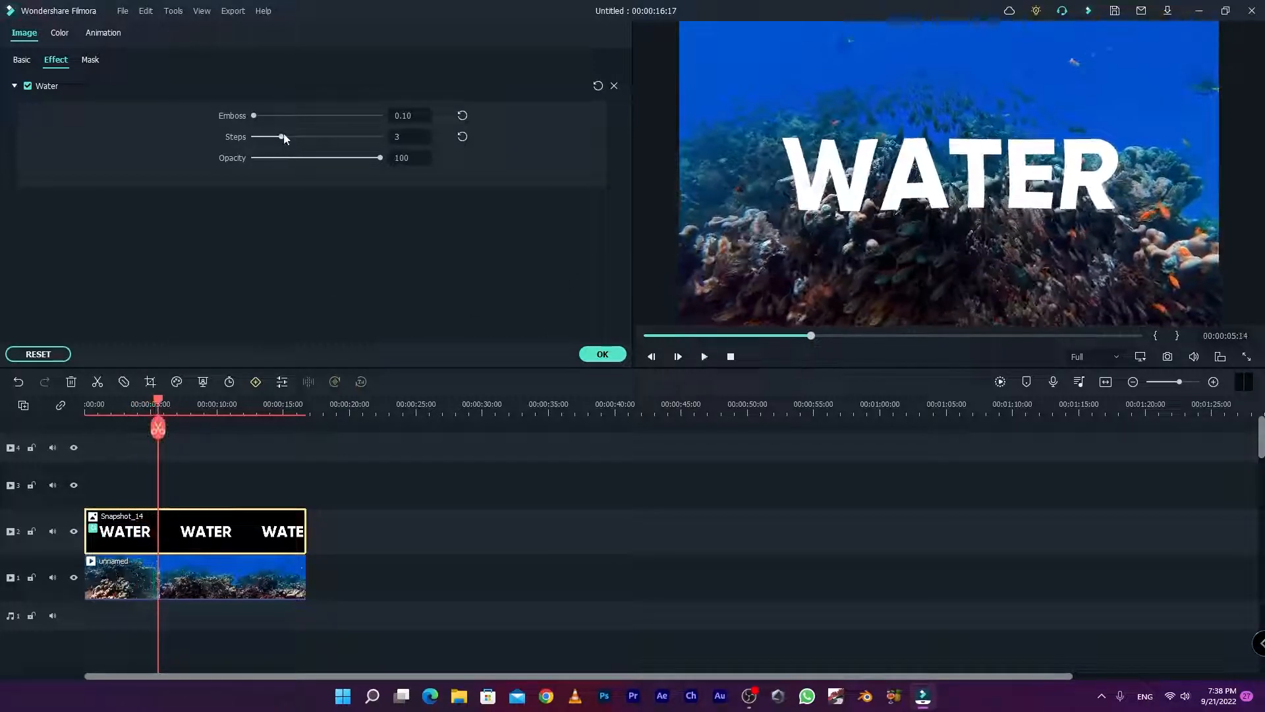
# Step: Set the Water effect's Steps to 6 and Emboss to 0.64, and play the video from the beginning
pyautogui.moveTo(282, 137); pyautogui.dragTo(330, 116)
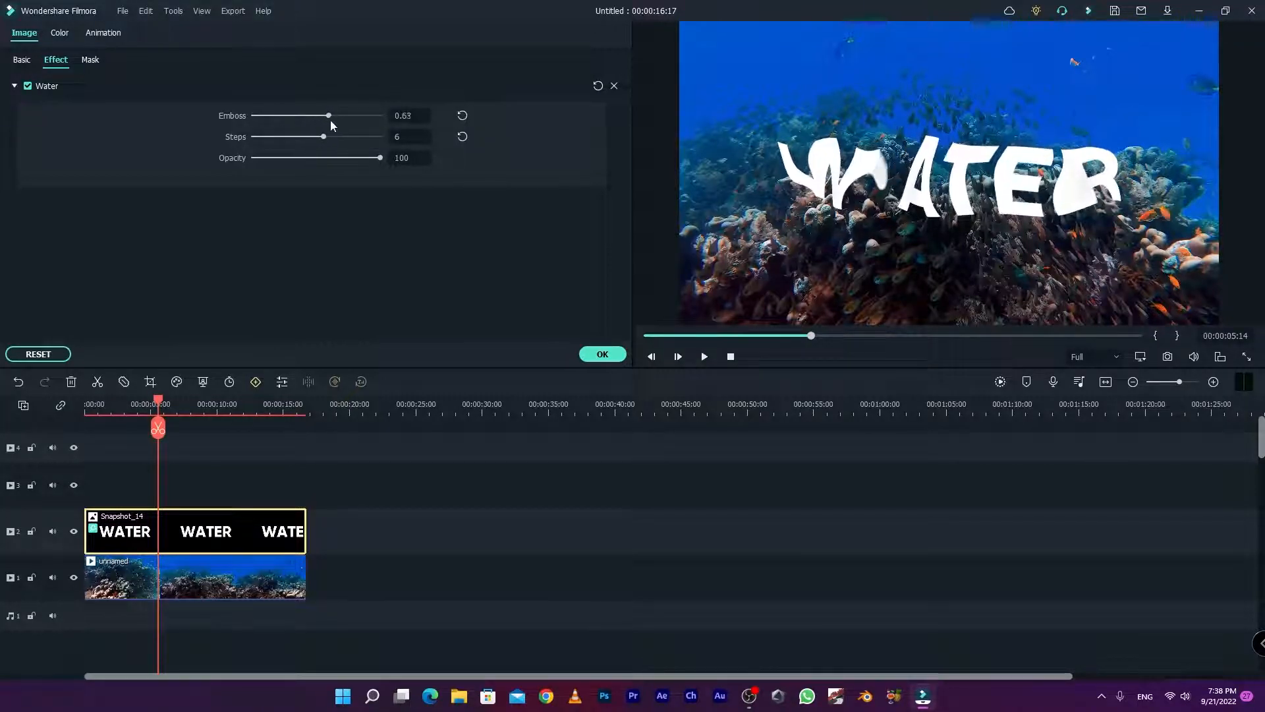
pyautogui.moveTo(163, 404); pyautogui.dragTo(86, 404)
pyautogui.press('space')
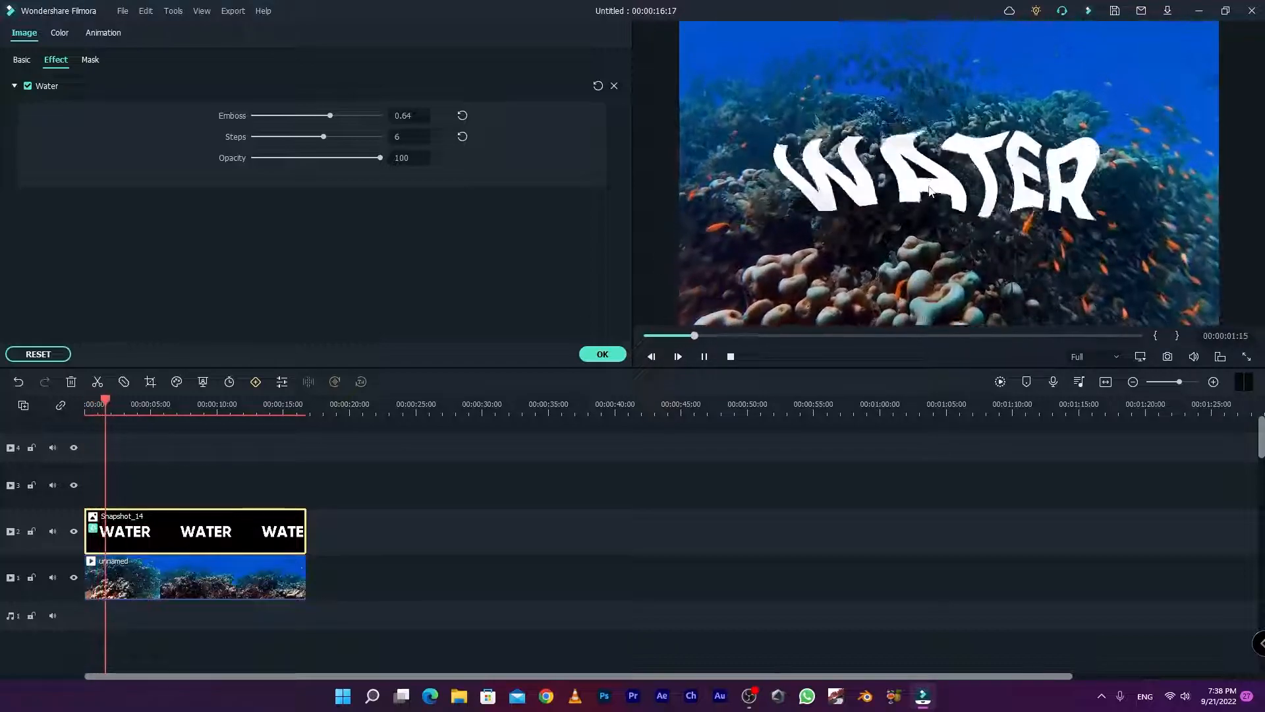
# Step: Set the Water effect's Steps to 3 and Emboss to 0.10, and play the video from the beginning
pyautogui.press('space')
pyautogui.click(394, 136)
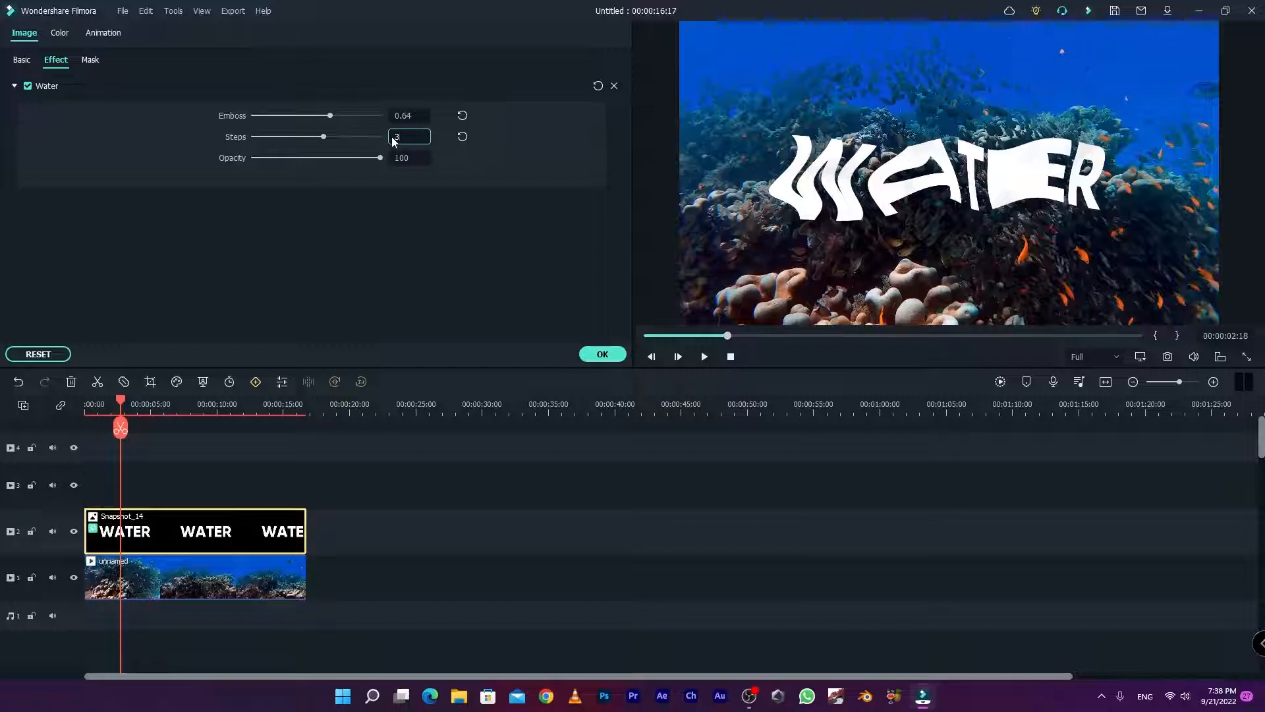
pyautogui.press('Return')
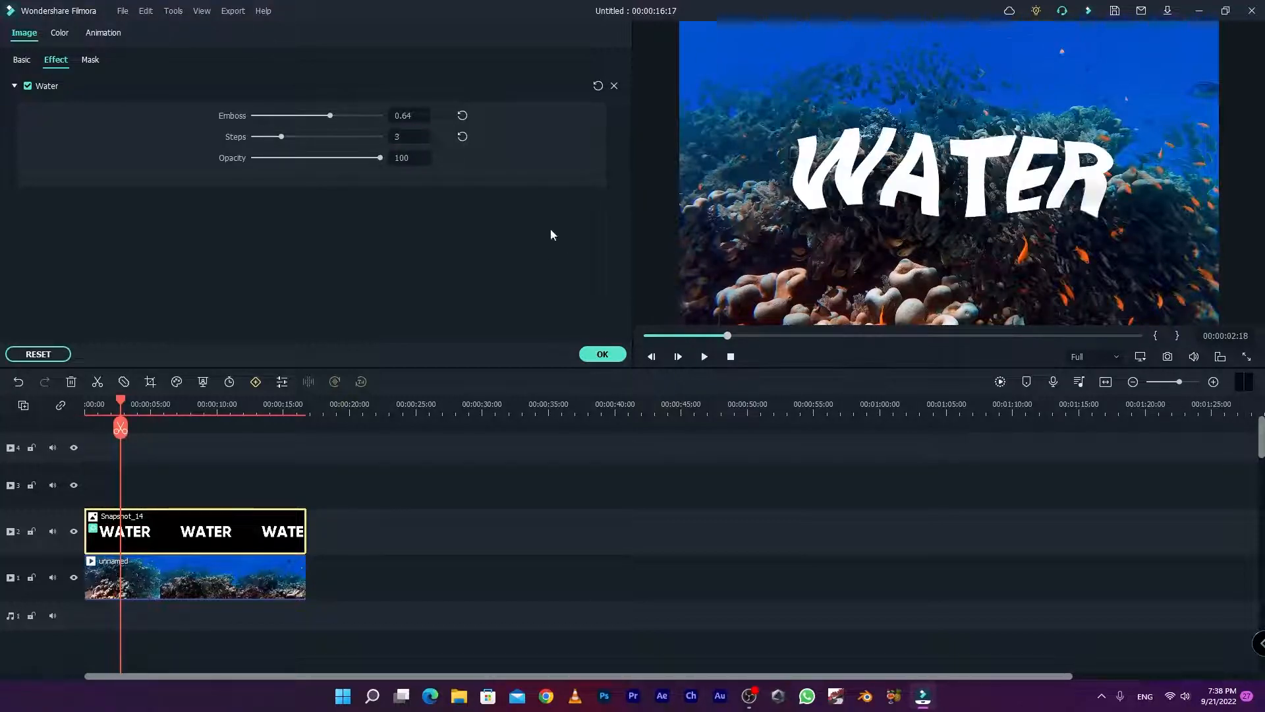
pyautogui.moveTo(329, 116); pyautogui.dragTo(254, 116)
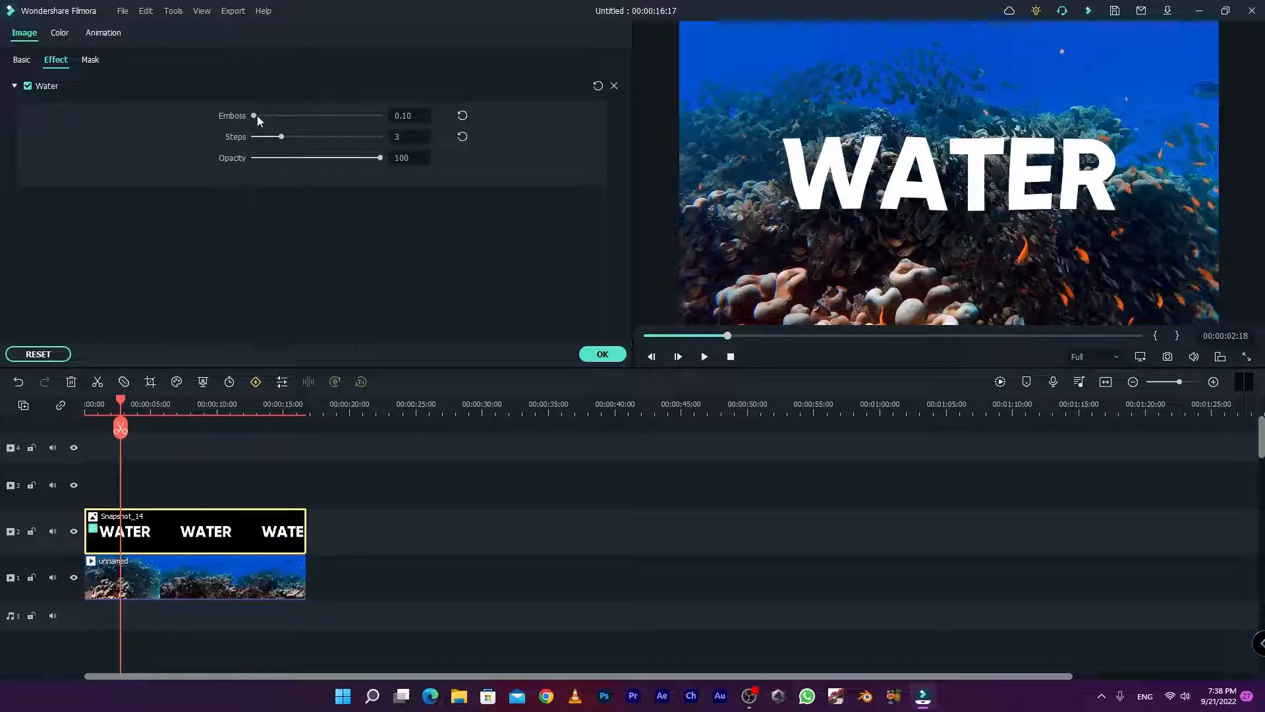
pyautogui.moveTo(121, 428); pyautogui.dragTo(86, 427)
pyautogui.press('space')
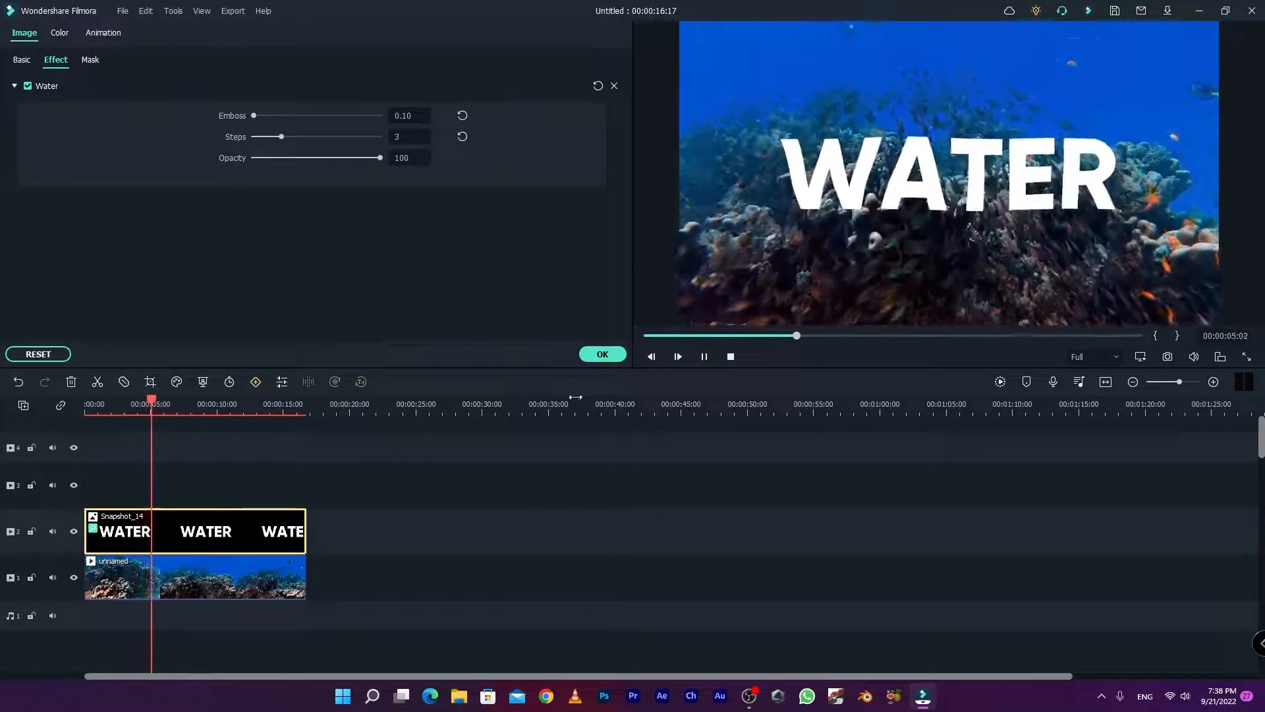
pyautogui.click(704, 355)
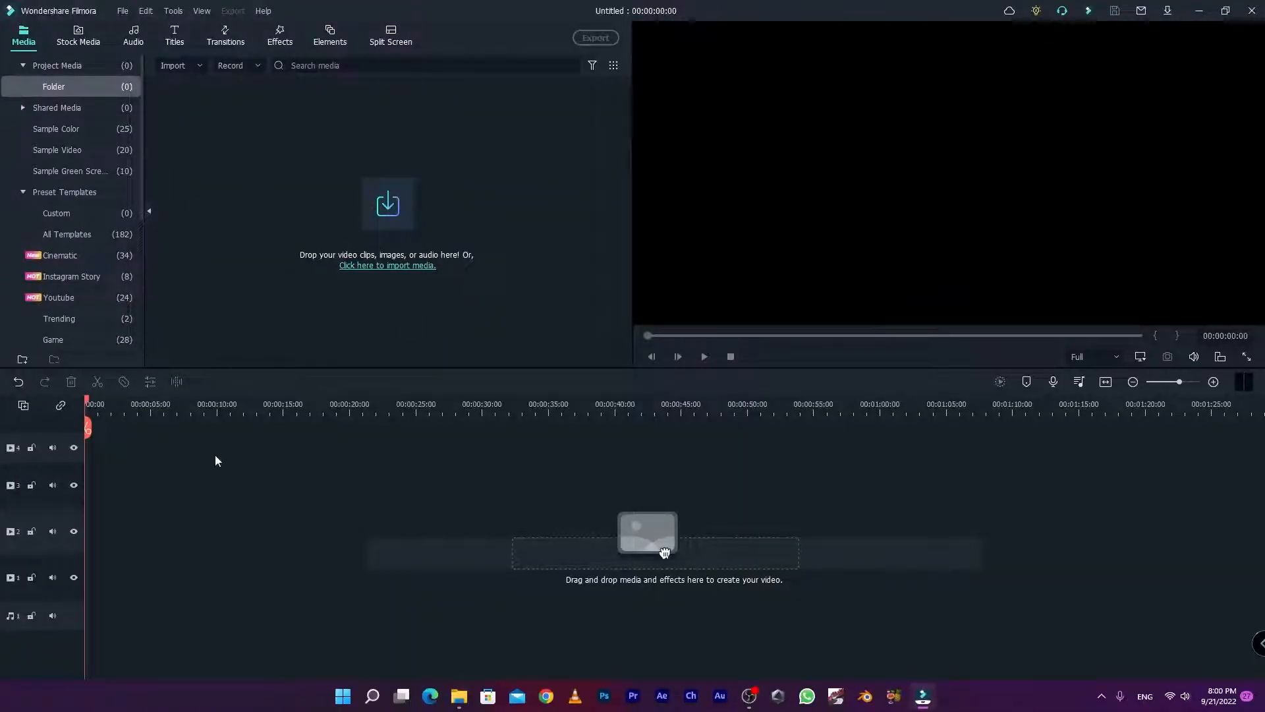
# Step: In the new project, place the downloaded night city clip at the start of track 1 and a Default Title after it
pyautogui.click(80, 38)
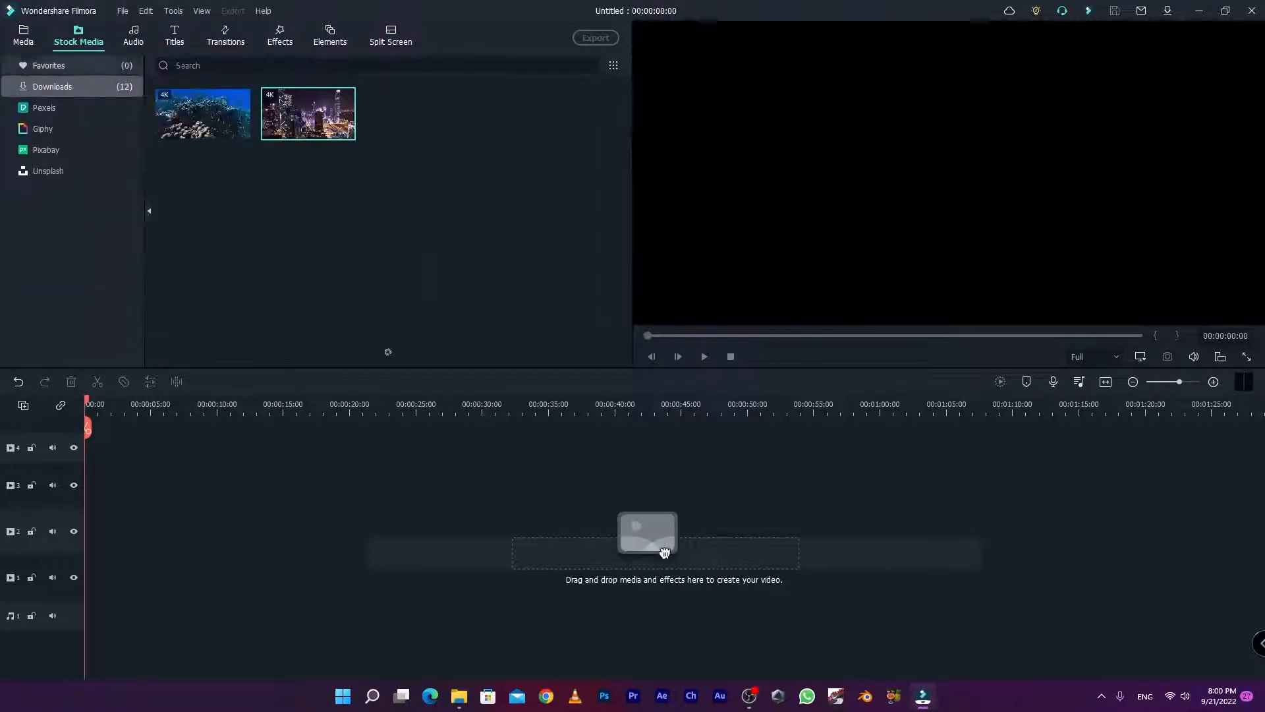
pyautogui.moveTo(308, 125); pyautogui.dragTo(93, 623)
pyautogui.click(231, 569)
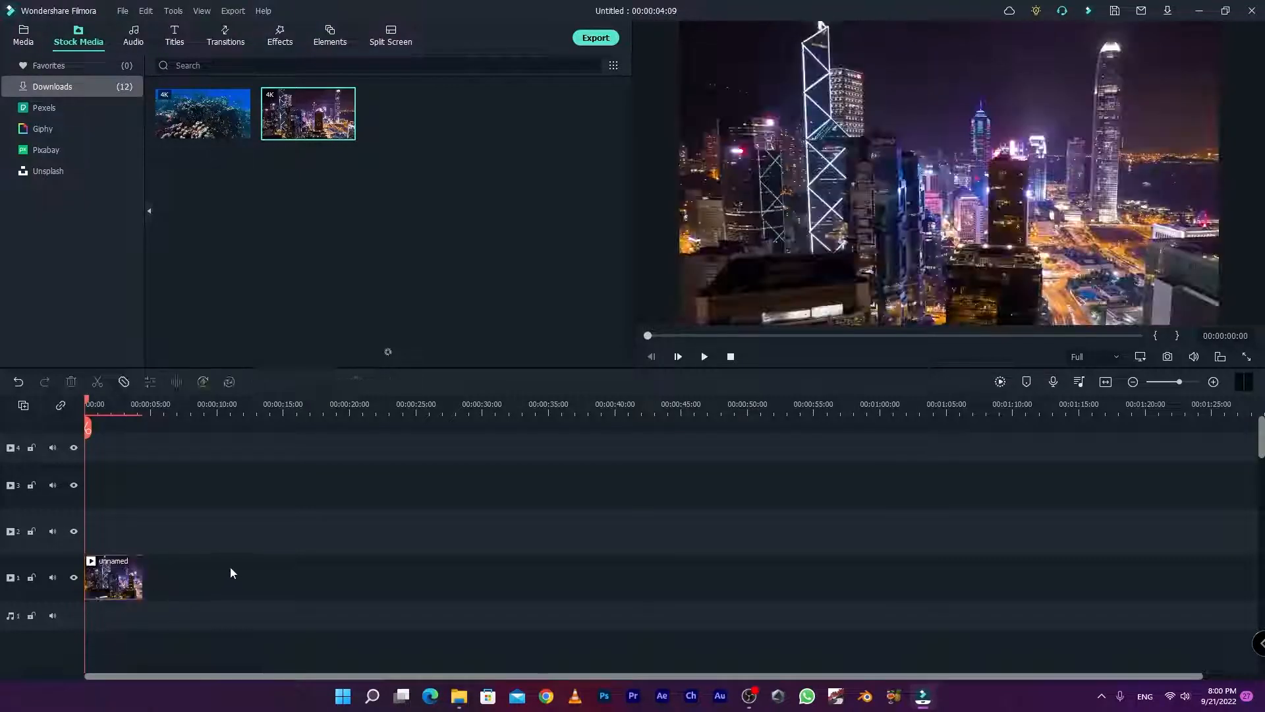
pyautogui.click(173, 38)
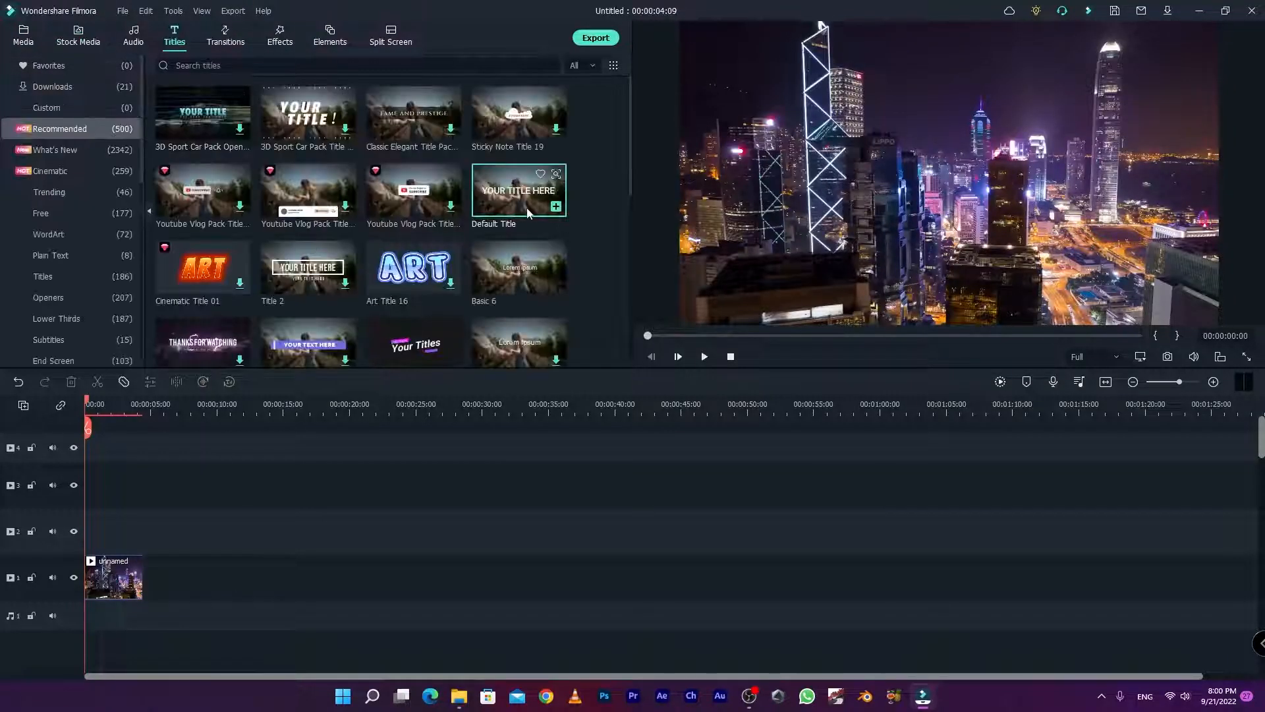
pyautogui.moveTo(527, 201); pyautogui.dragTo(172, 587)
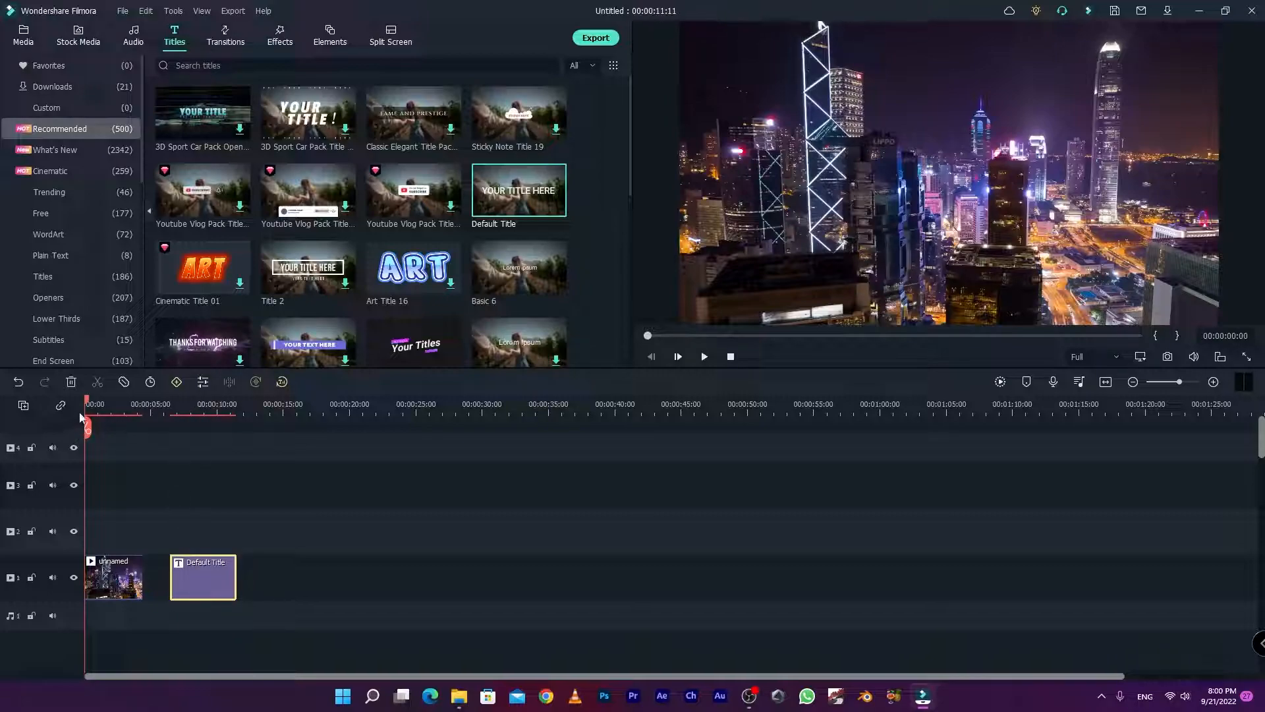
# Step: Replace the default title's placeholder text with VIBEX LK
pyautogui.moveTo(89, 405); pyautogui.dragTo(197, 419)
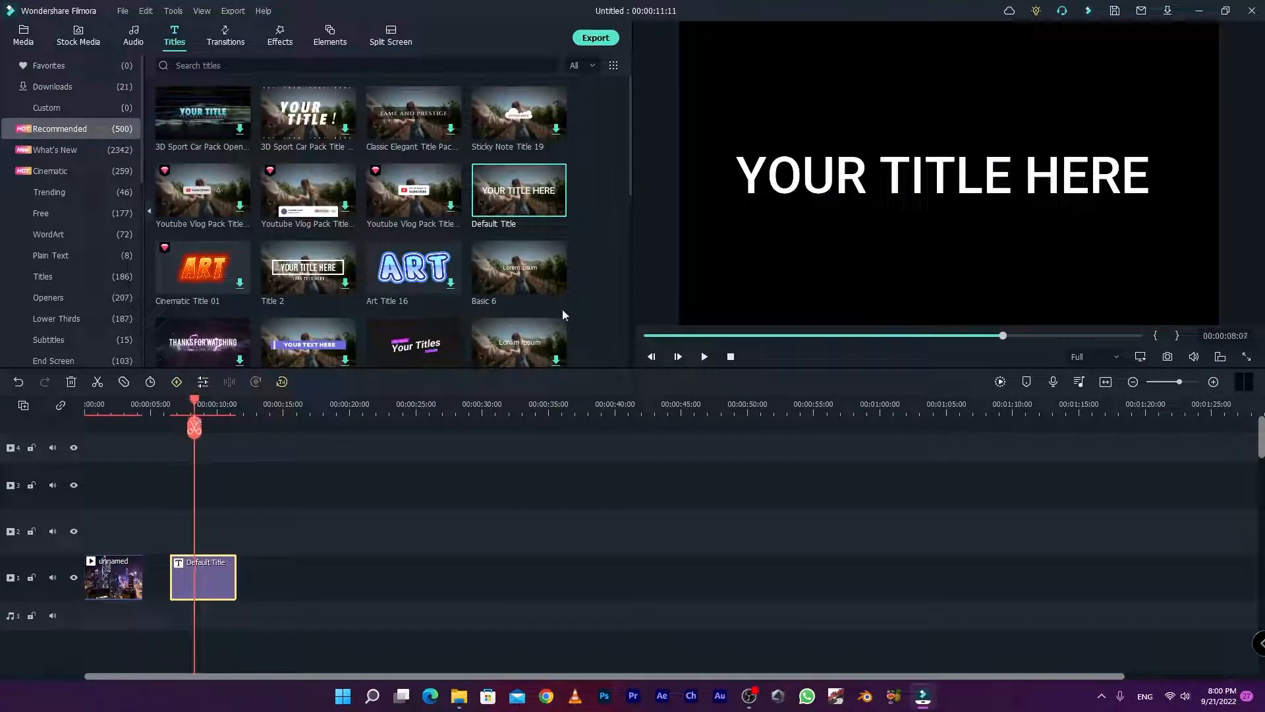
pyautogui.doubleClick(858, 184)
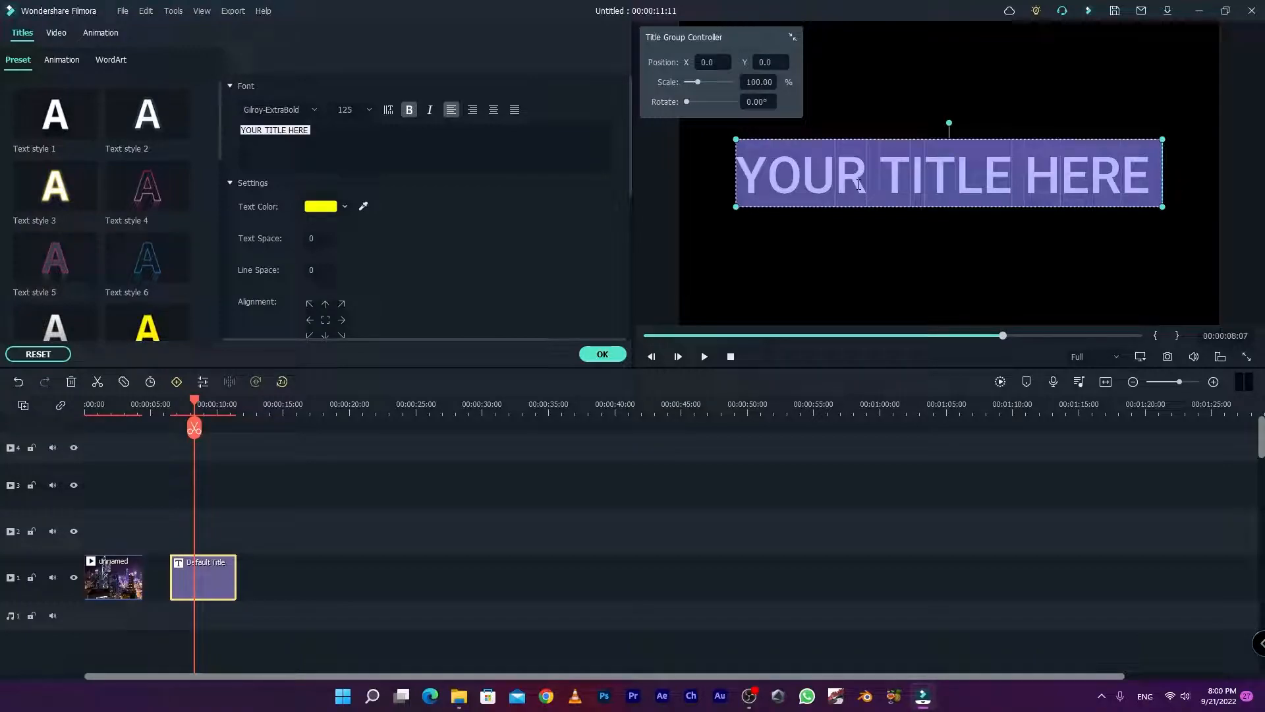
pyautogui.write('V')
pyautogui.write('I')
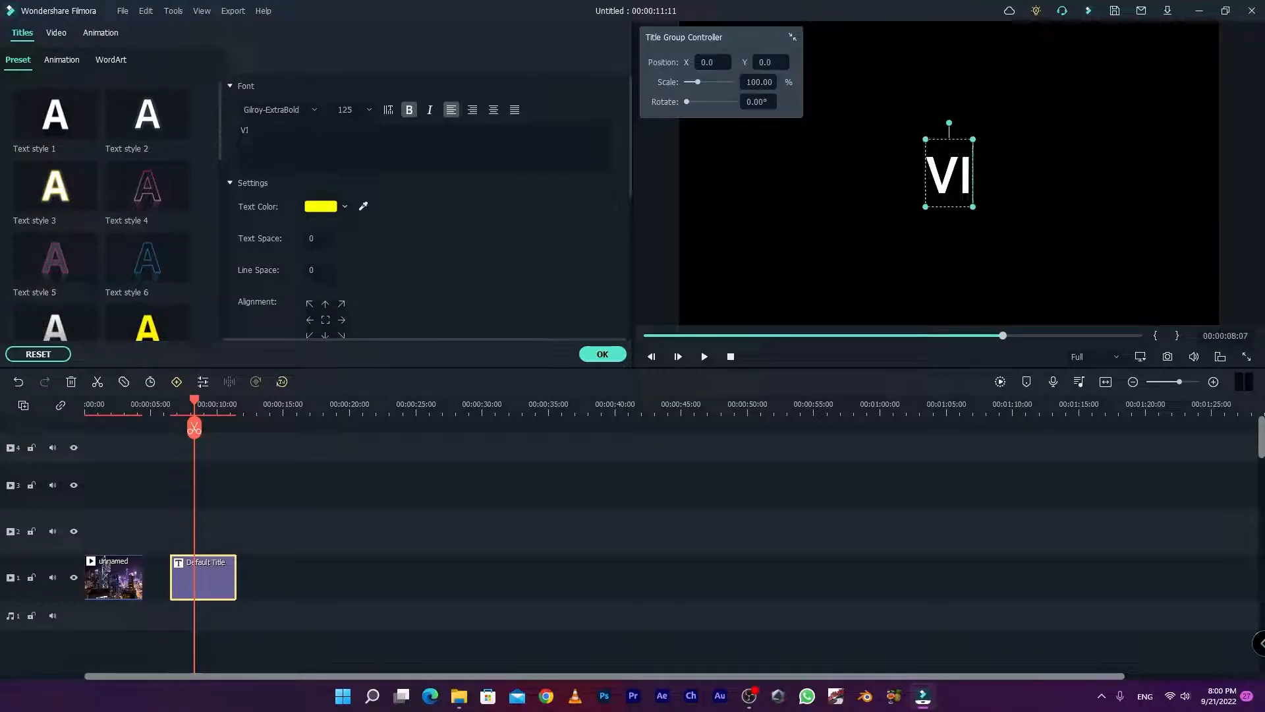
pyautogui.write('BEX LK')
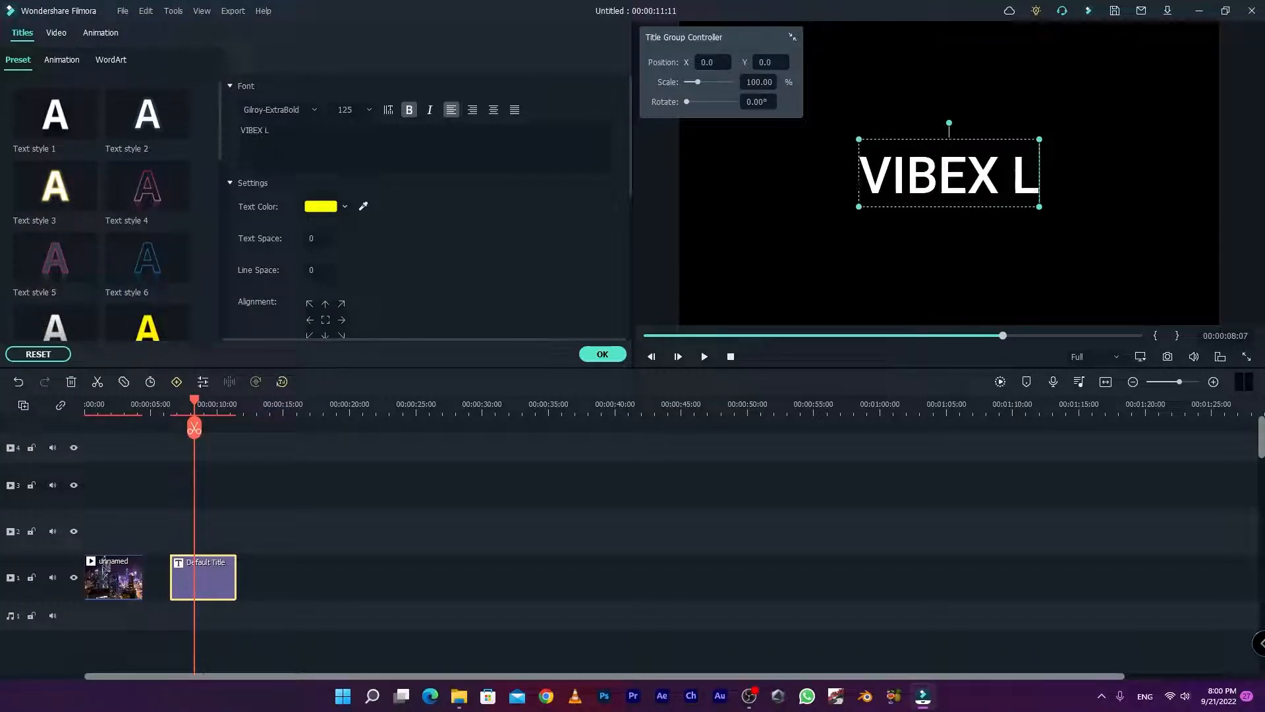
# Step: Set the VIBEX LK title's font size to 150 in bold Gilroy-ExtraBold and apply it
pyautogui.moveTo(854, 177); pyautogui.dragTo(1053, 176)
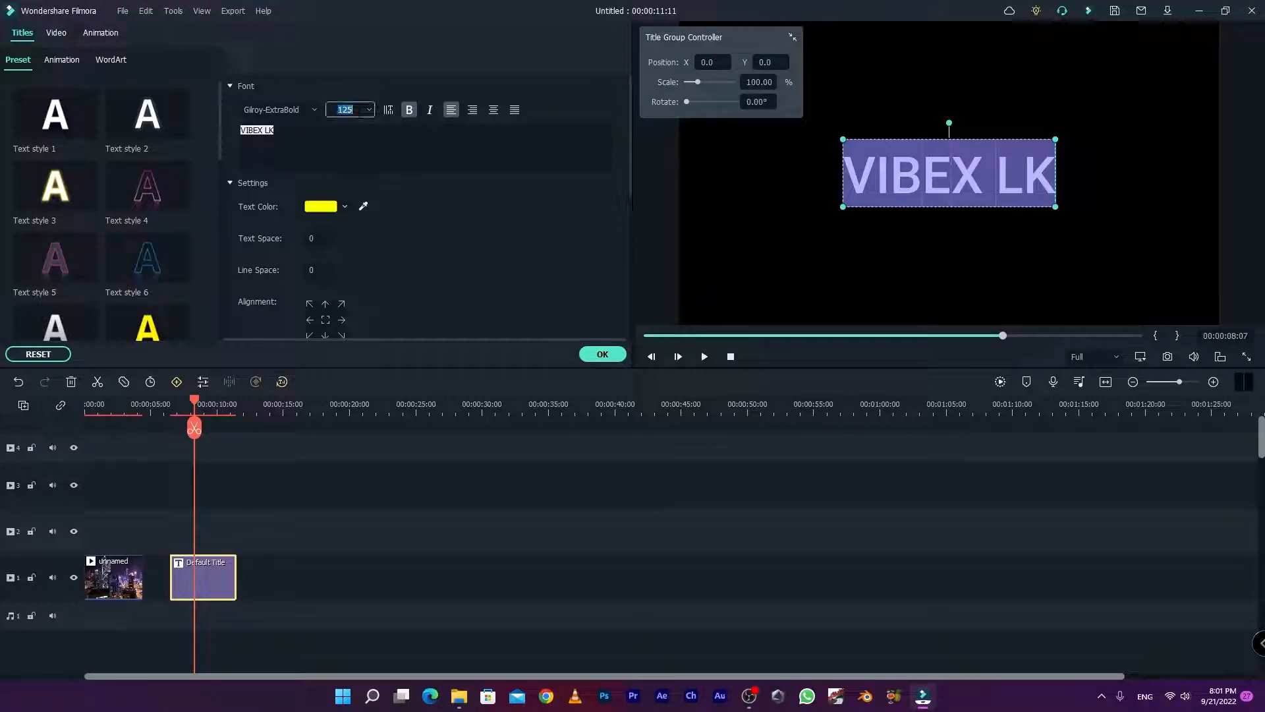
pyautogui.click(368, 110)
pyautogui.moveTo(370, 211); pyautogui.dragTo(368, 218)
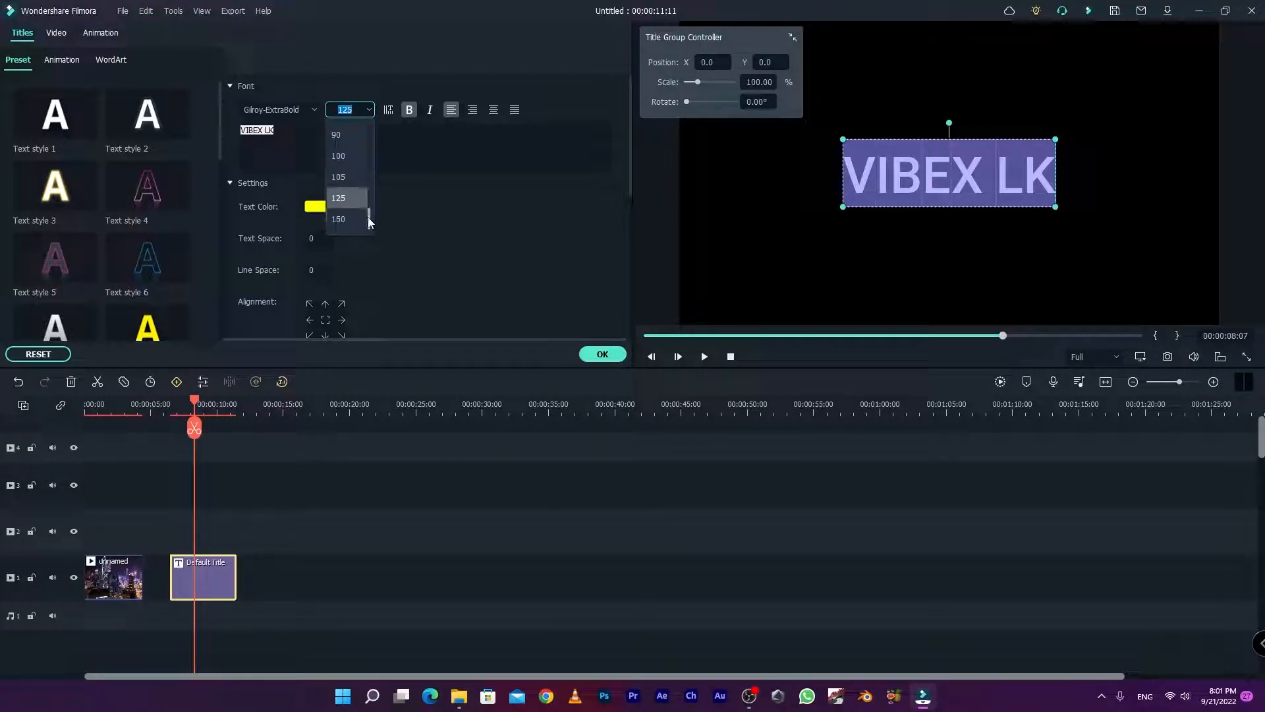
pyautogui.click(359, 219)
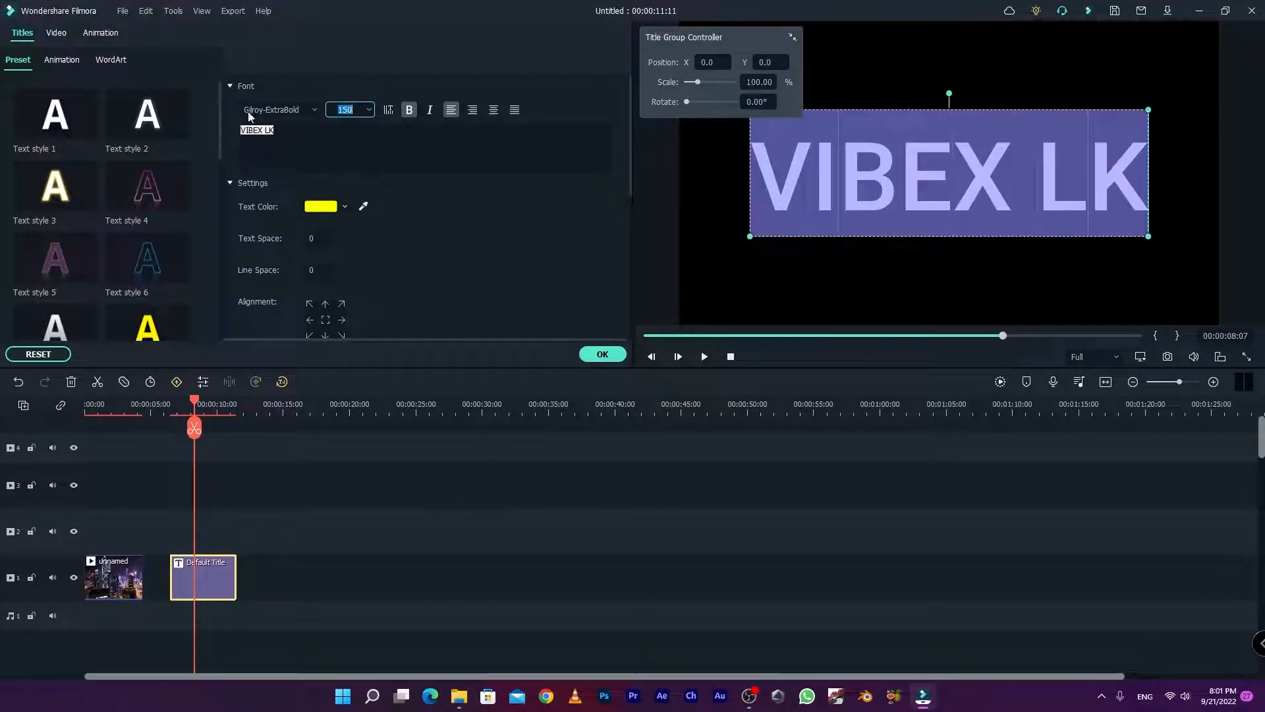
pyautogui.click(603, 354)
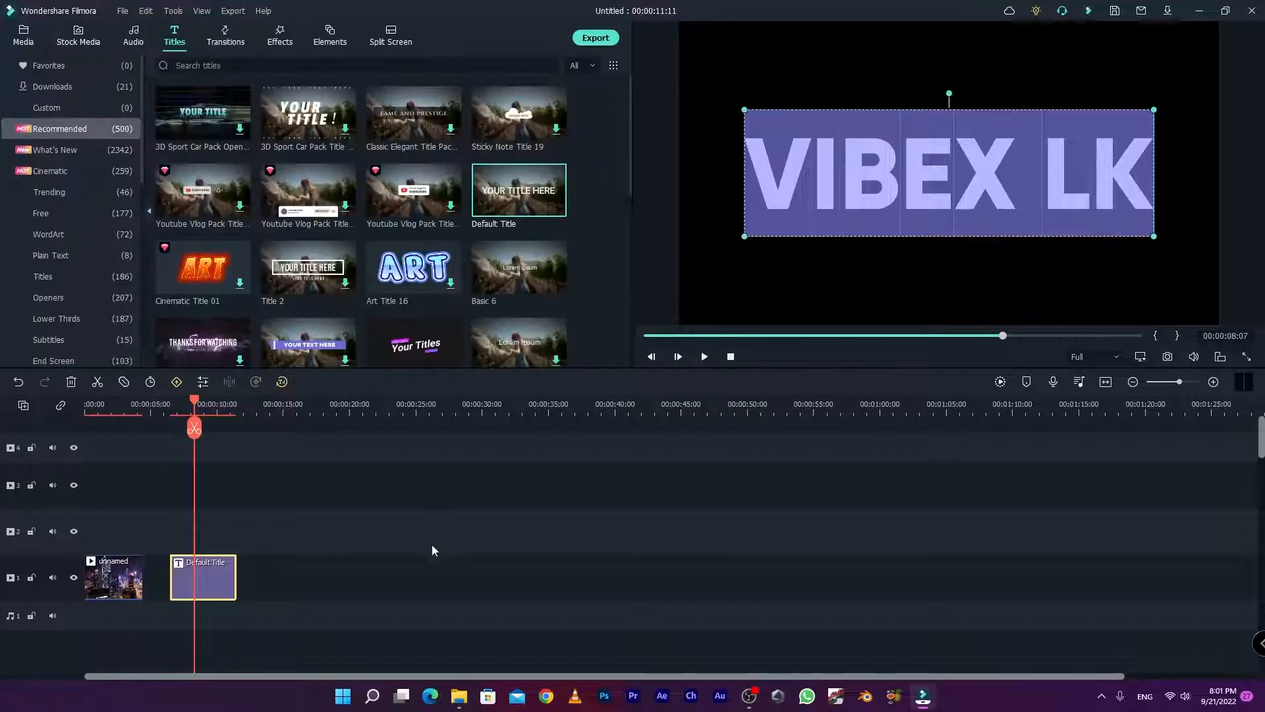
# Step: Take a PNG snapshot of the white VIBEX LK title frame
pyautogui.click(401, 533)
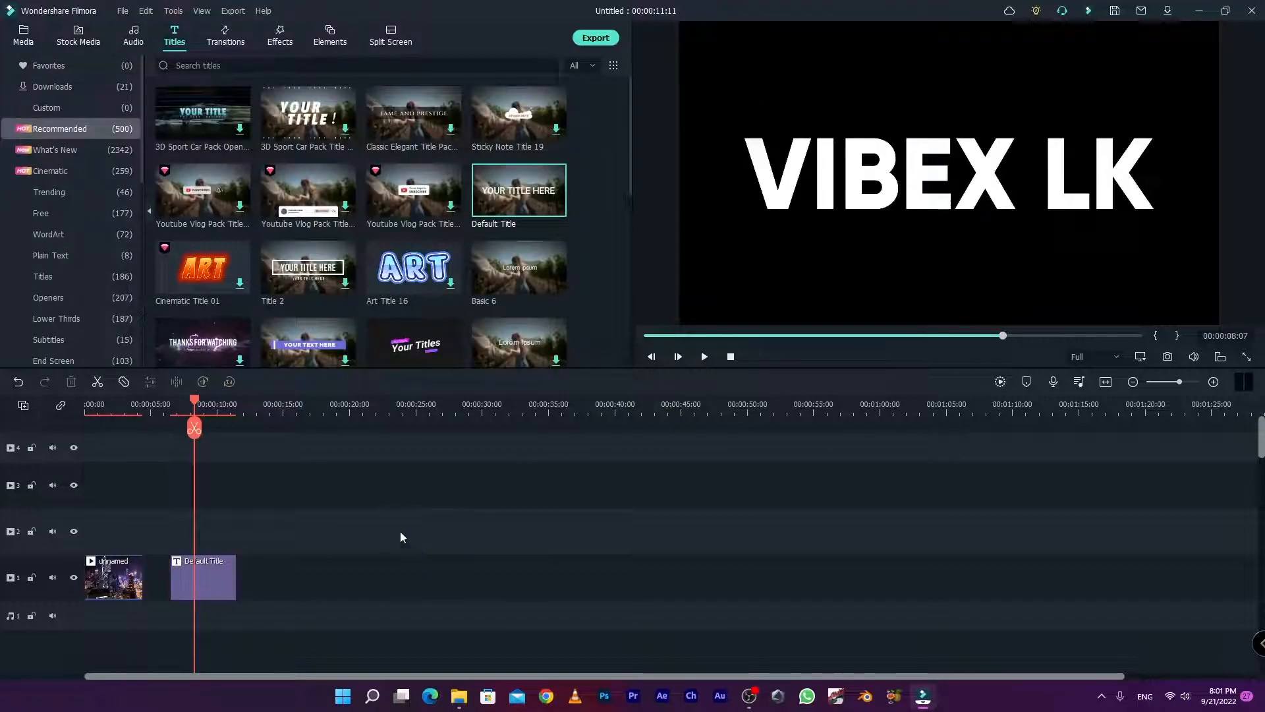
pyautogui.click(1168, 357)
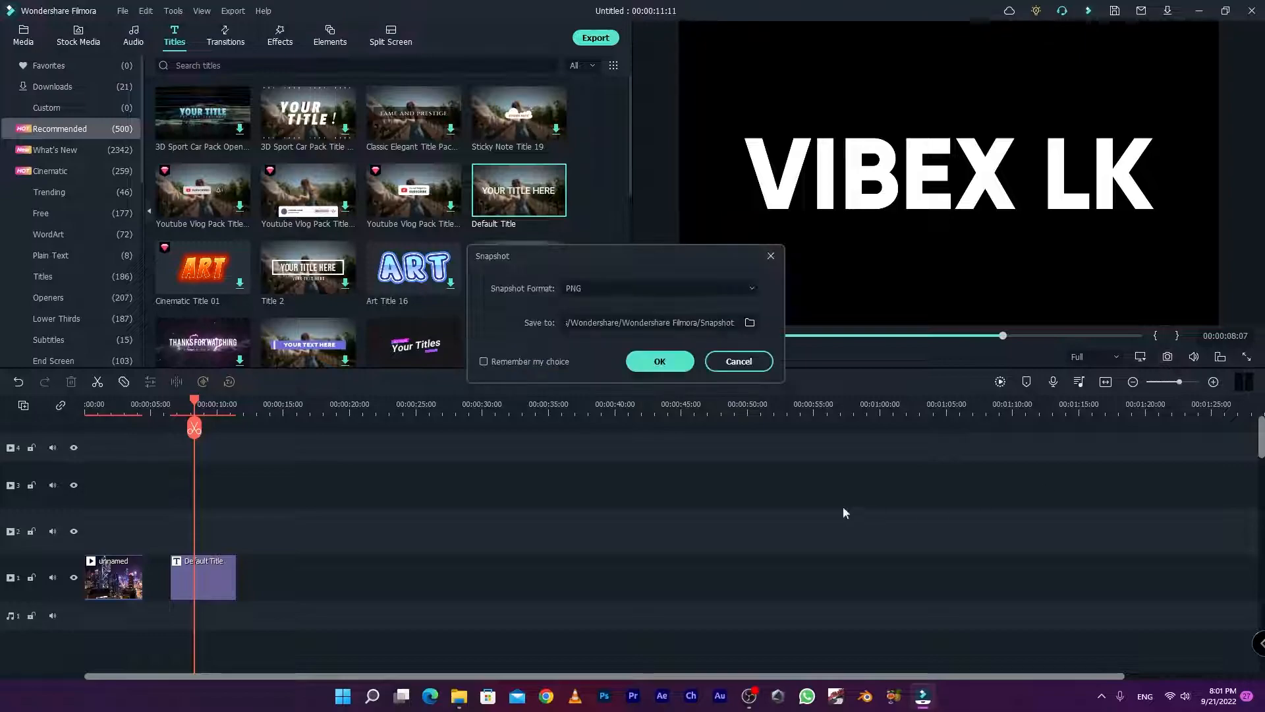
pyautogui.click(659, 361)
# Step: Change the VIBEX LK title's text color to yellow (#ffff00)
pyautogui.click(839, 149)
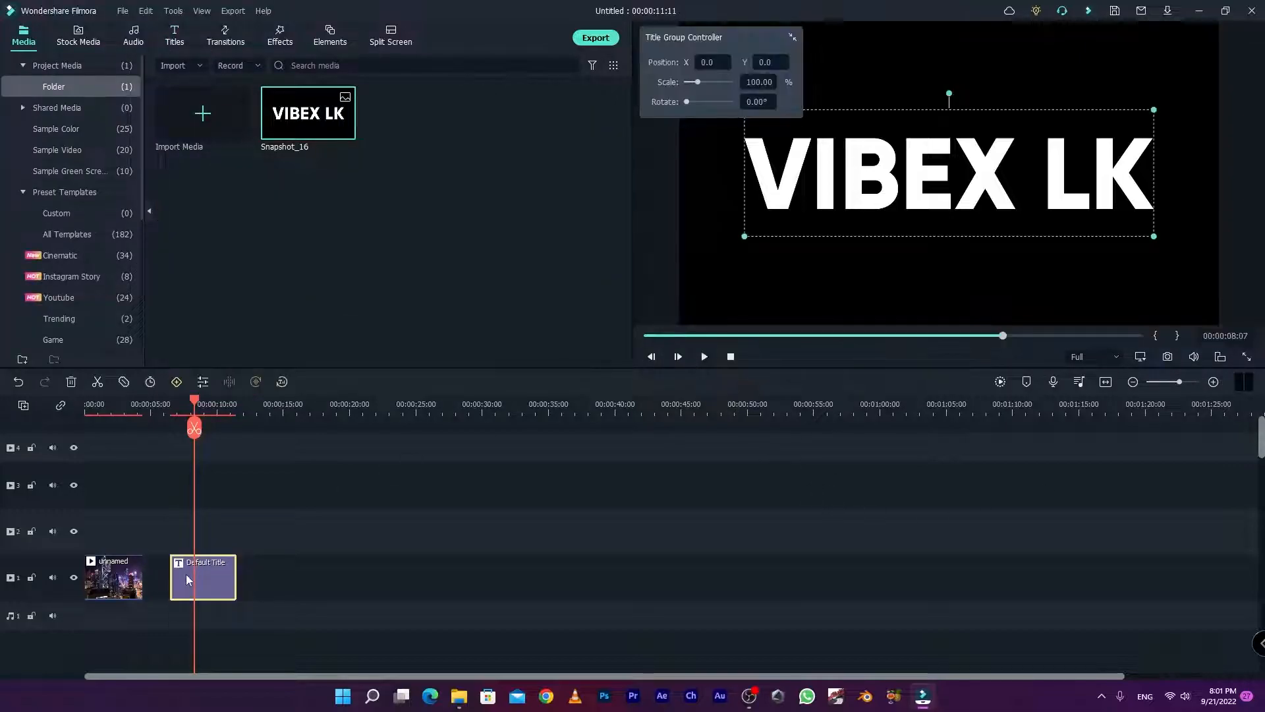
pyautogui.doubleClick(805, 175)
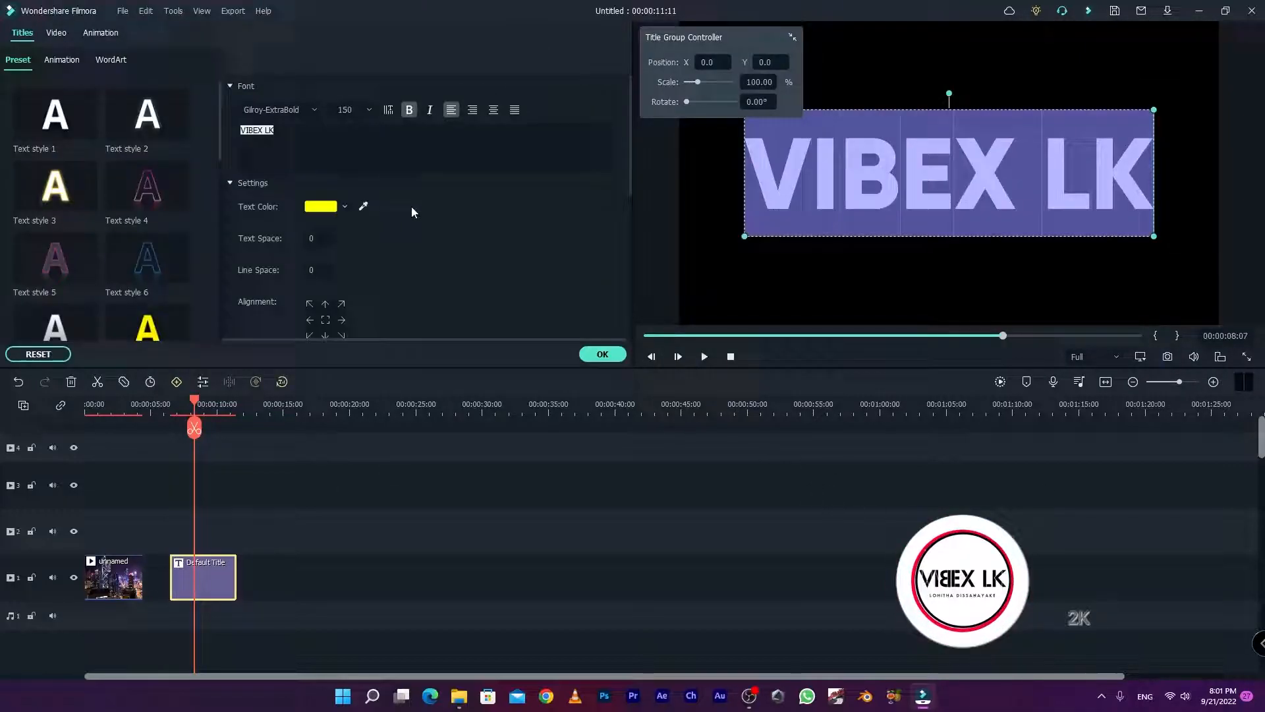
pyautogui.click(326, 206)
pyautogui.click(351, 300)
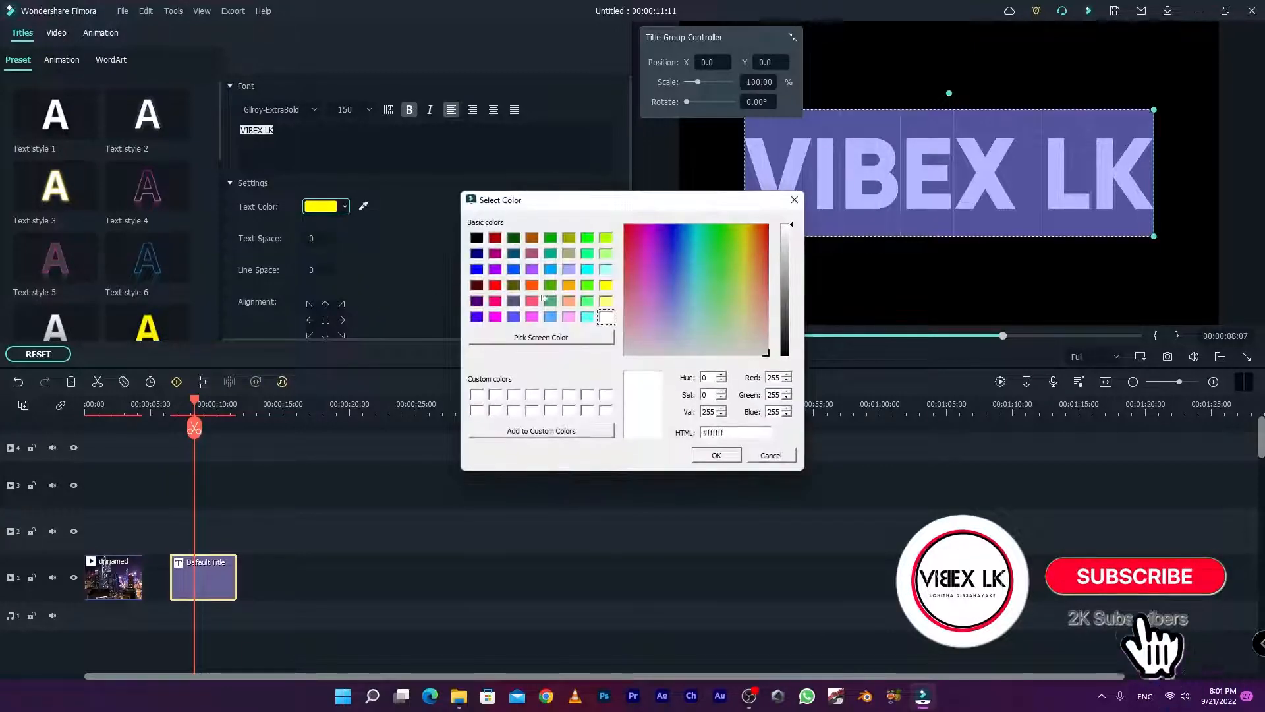
pyautogui.click(606, 287)
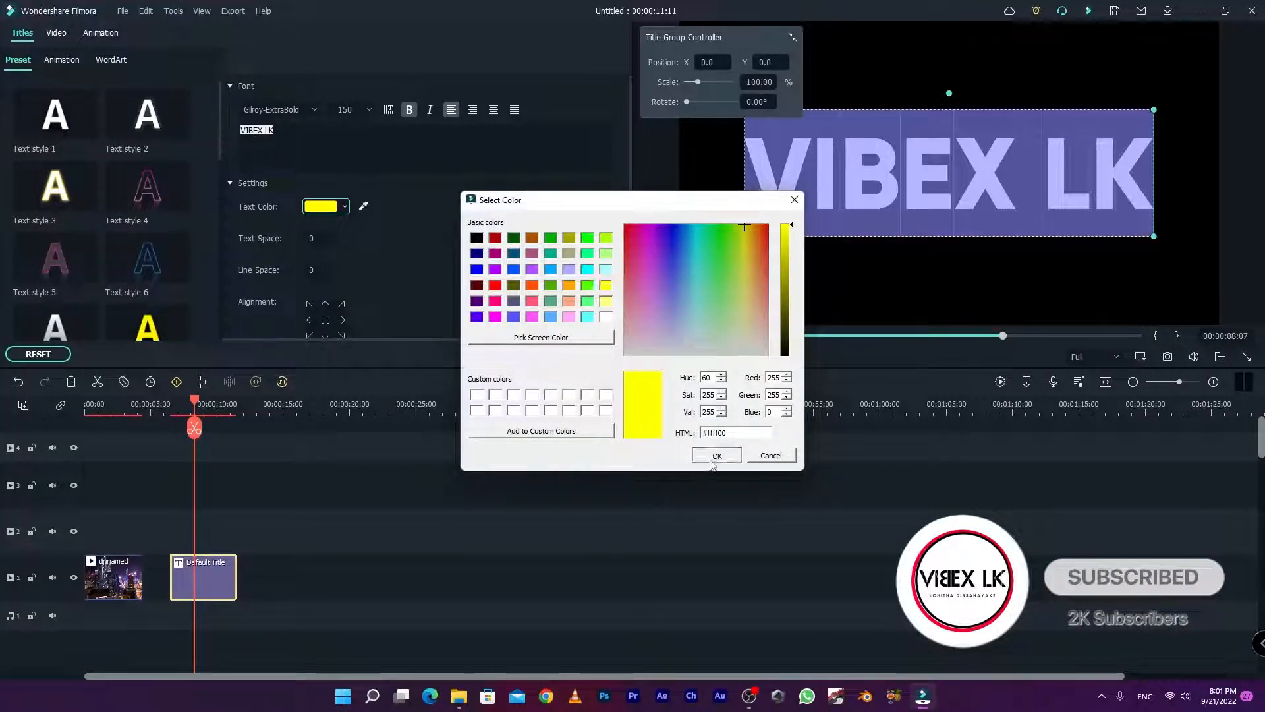
pyautogui.click(716, 454)
pyautogui.click(729, 559)
# Step: Move the yellow title to the start of track 2 above the city clip and stack the white title snapshot on track 3
pyautogui.click(220, 579)
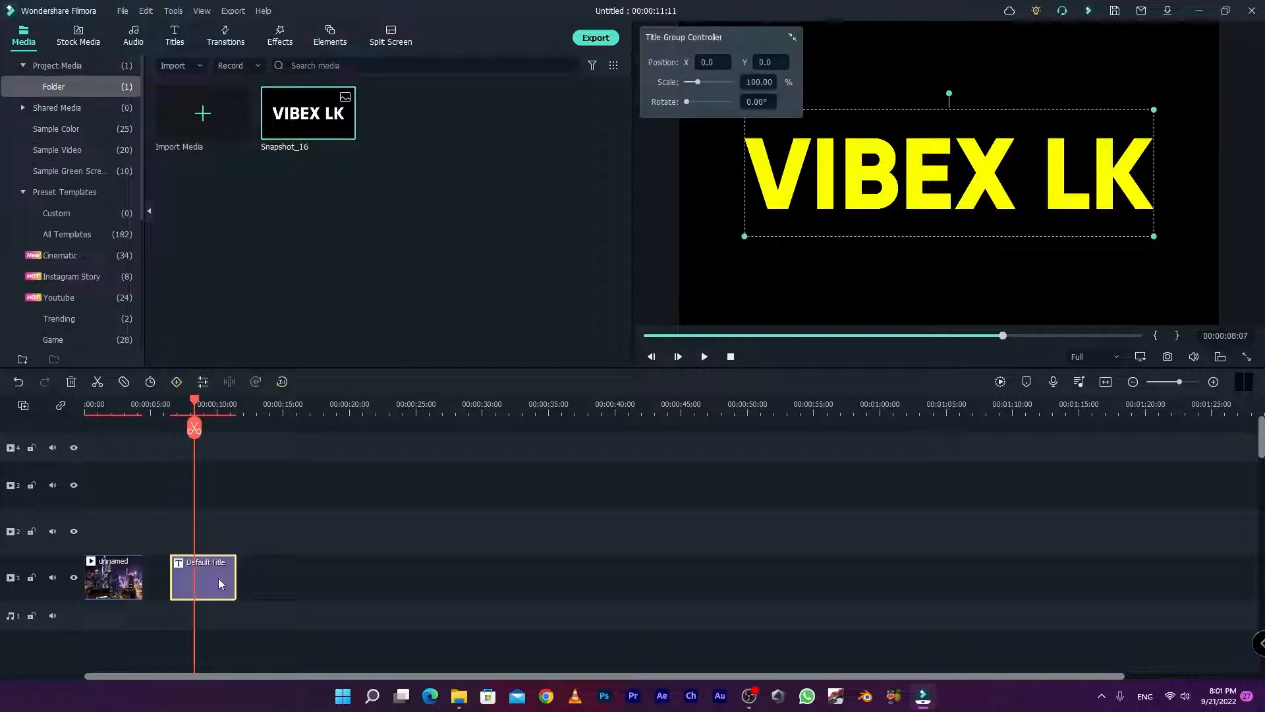
pyautogui.moveTo(219, 579); pyautogui.dragTo(136, 537)
pyautogui.click(109, 420)
pyautogui.moveTo(109, 421); pyautogui.dragTo(97, 420)
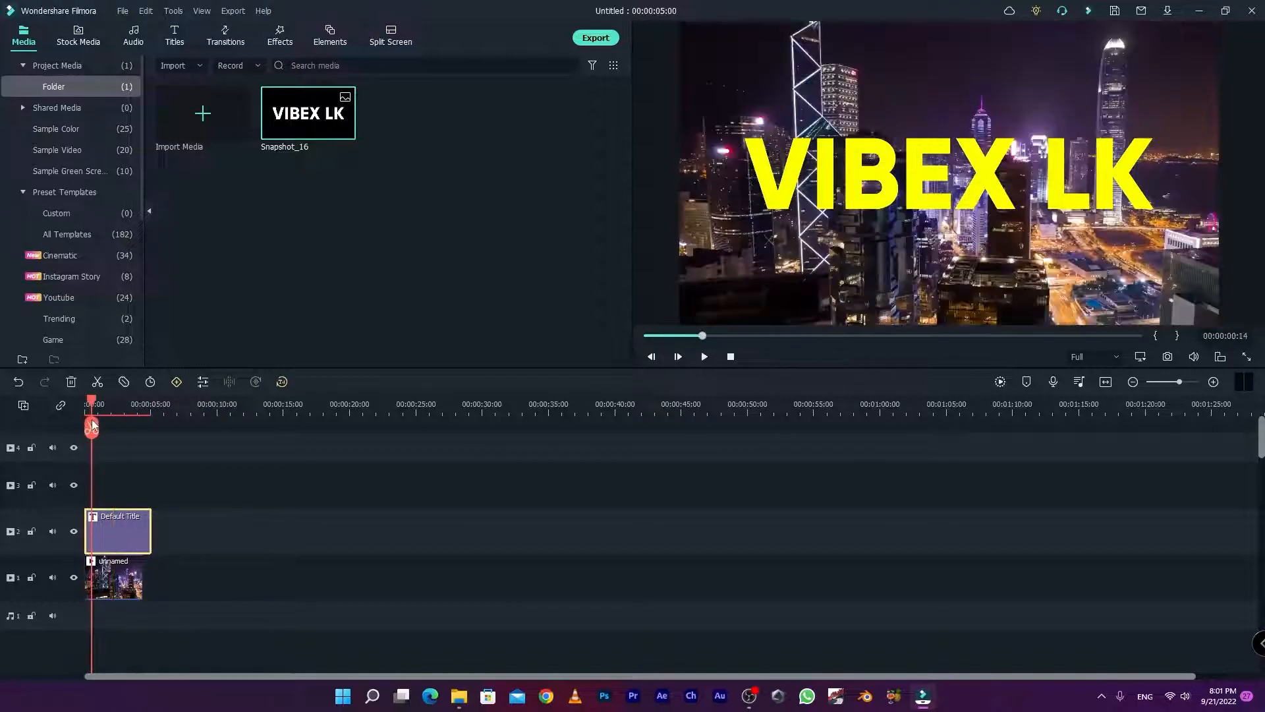
pyautogui.moveTo(270, 187); pyautogui.dragTo(99, 494)
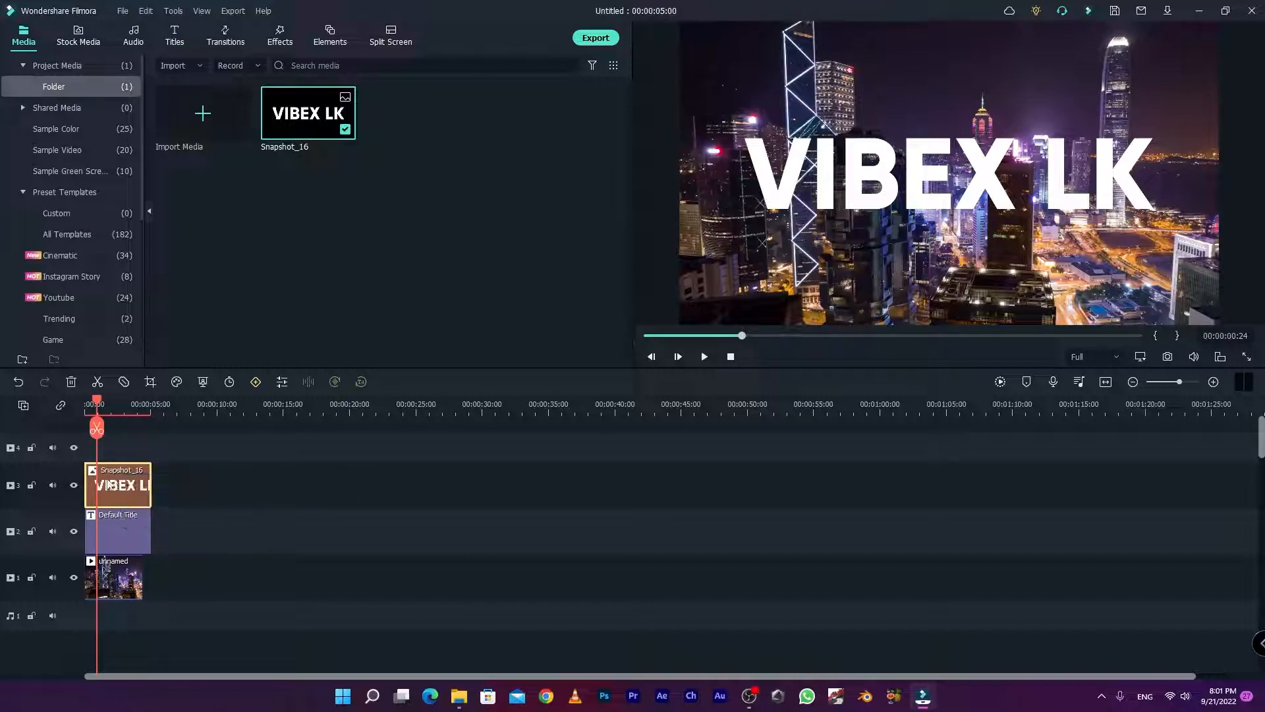
# Step: Apply a Double line mask to the snapshot clip, narrow it to a thin strip, and rotate it to 19°
pyautogui.doubleClick(111, 487)
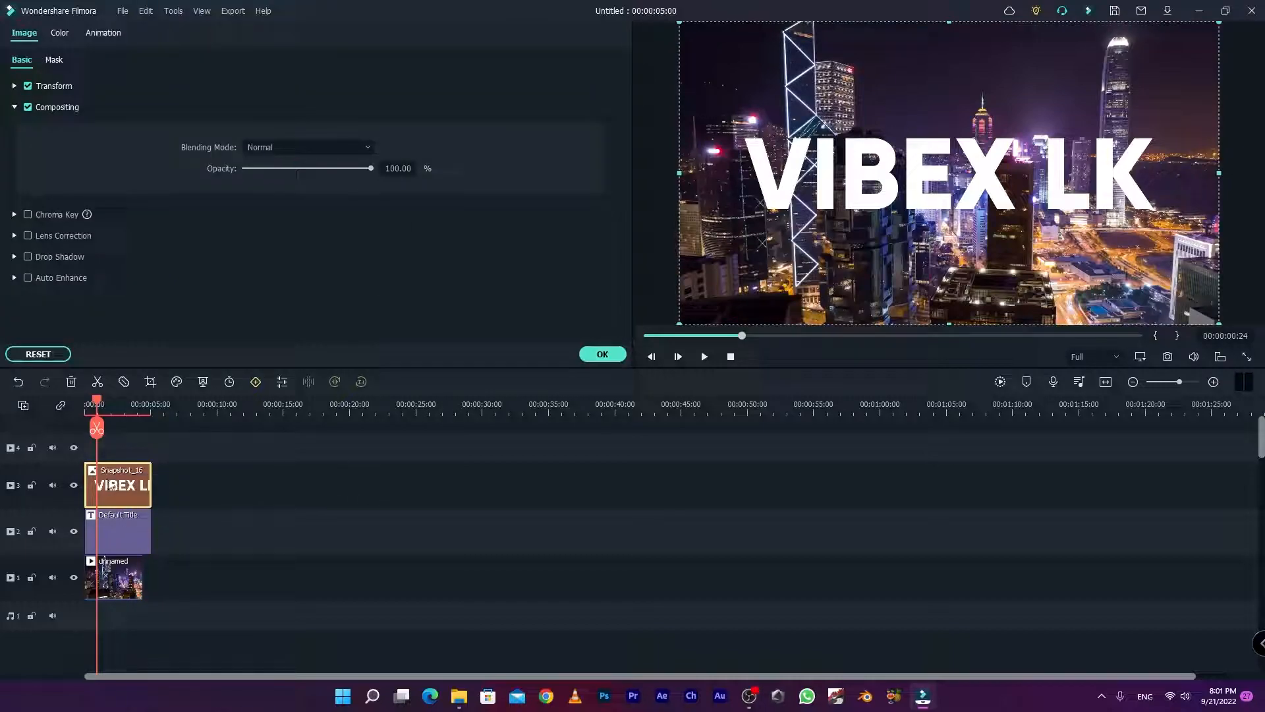
pyautogui.click(56, 60)
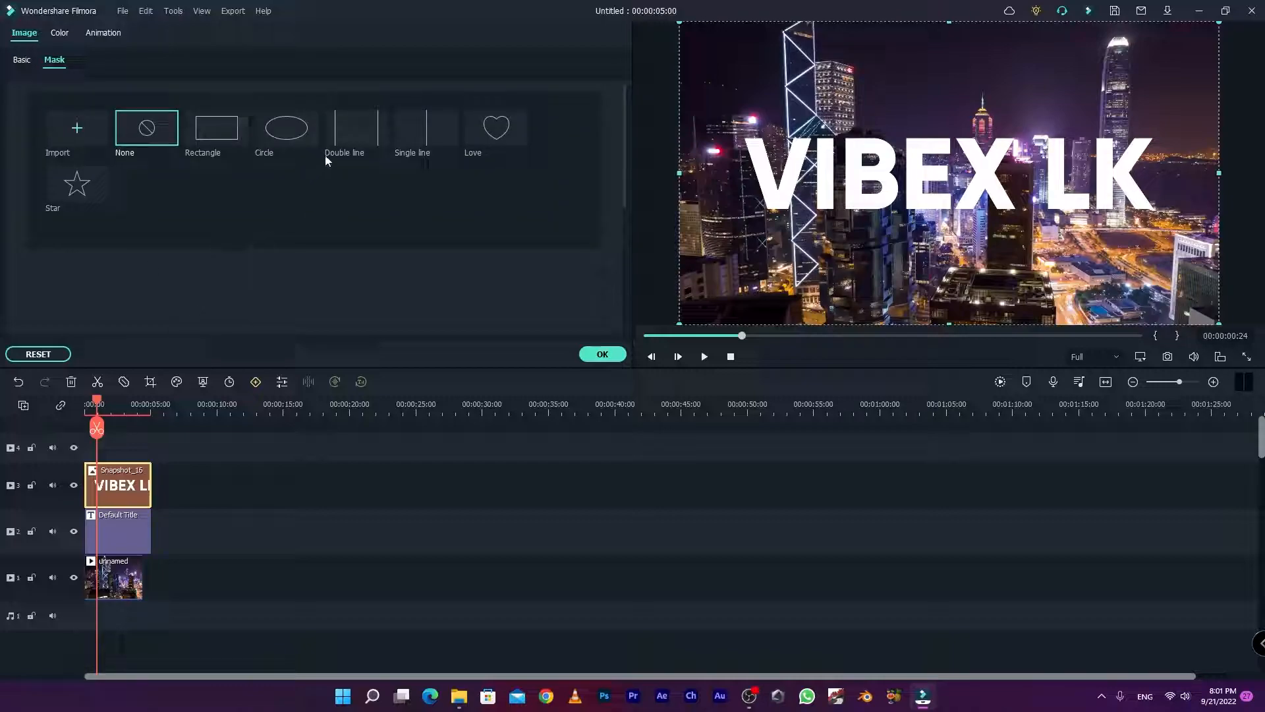
pyautogui.click(353, 128)
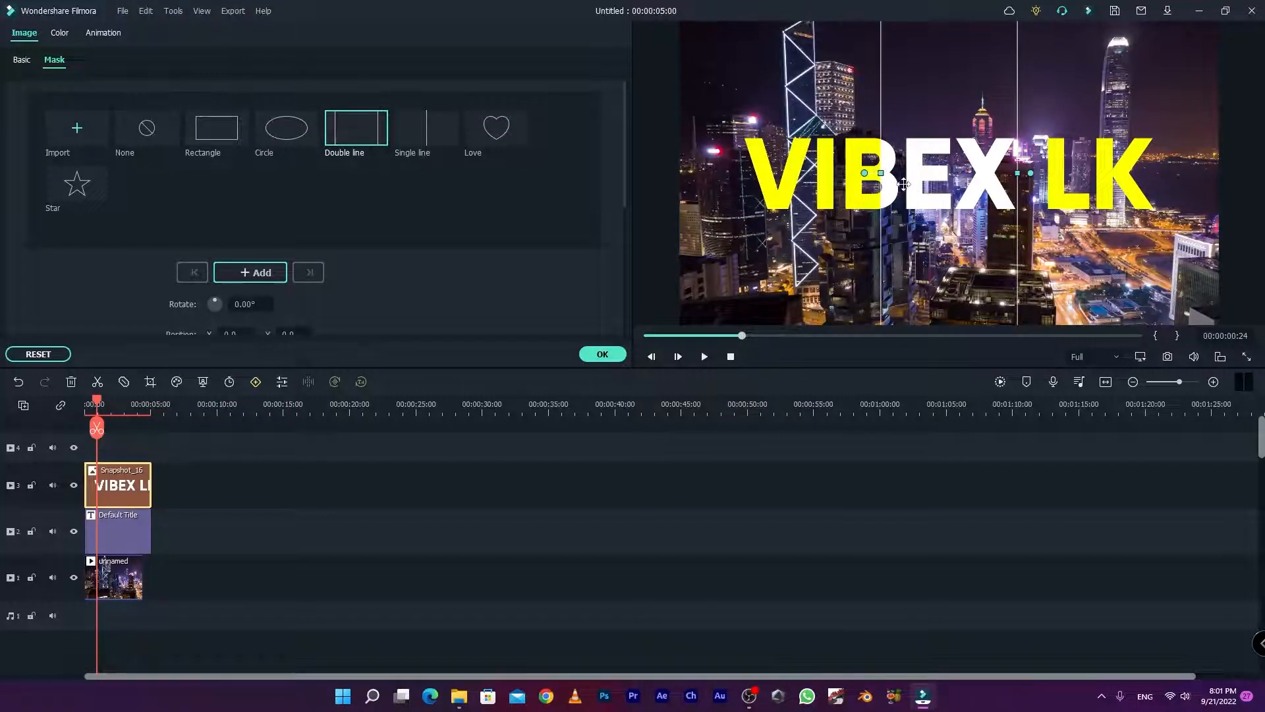
pyautogui.moveTo(882, 173); pyautogui.dragTo(939, 173)
pyautogui.scroll(-1, 365, 318)
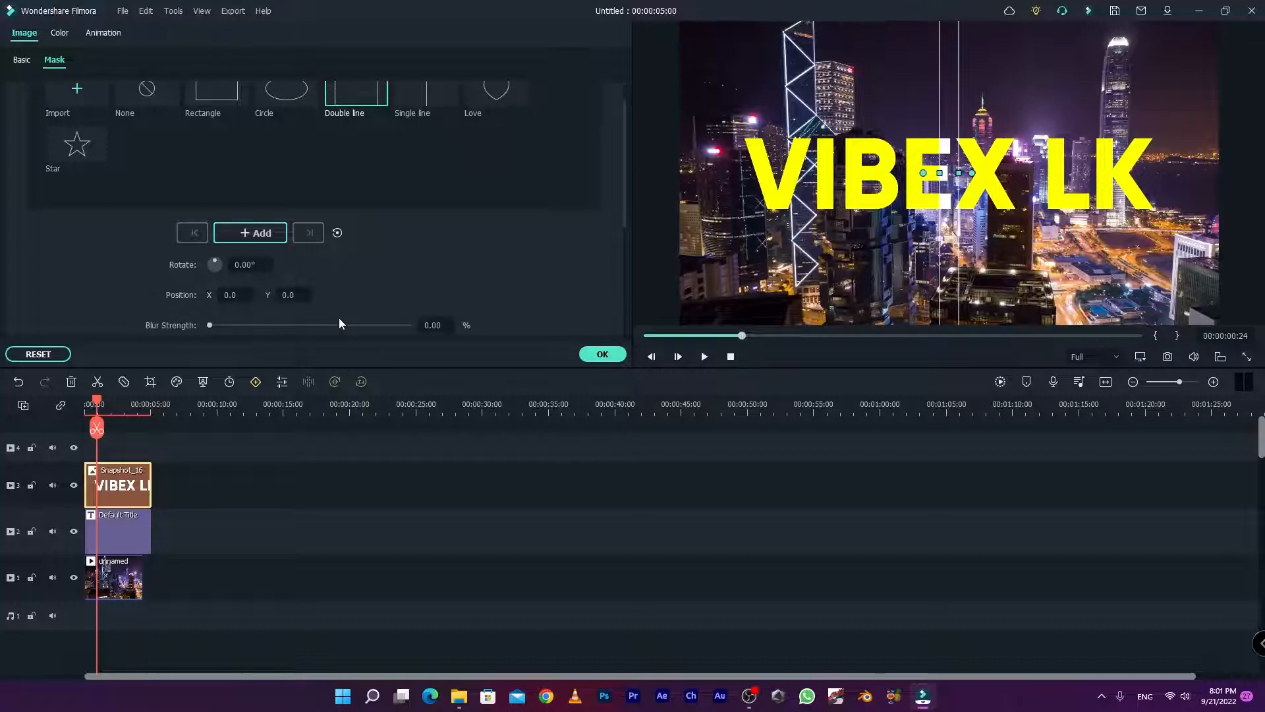
pyautogui.moveTo(244, 265); pyautogui.dragTo(257, 265)
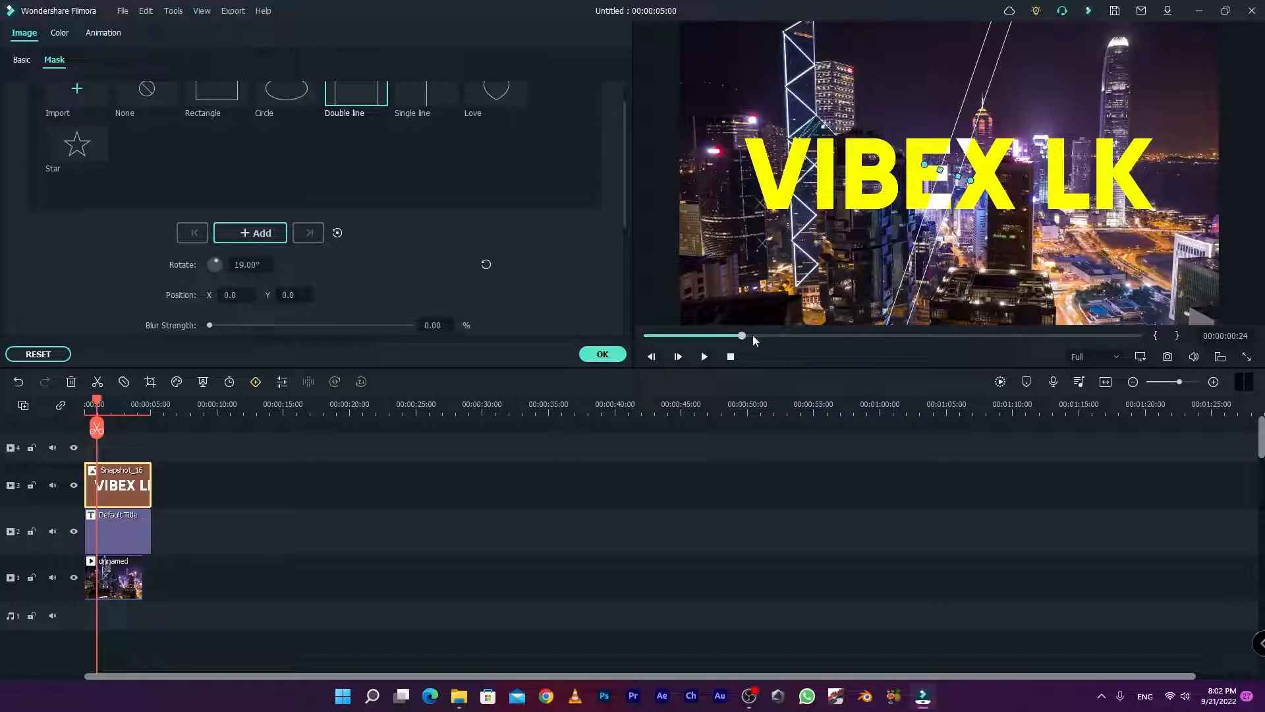
# Step: Add a mask keyframe with position X at -149 and move it to the start of the snapshot clip
pyautogui.click(242, 233)
pyautogui.moveTo(230, 295); pyautogui.dragTo(130, 294)
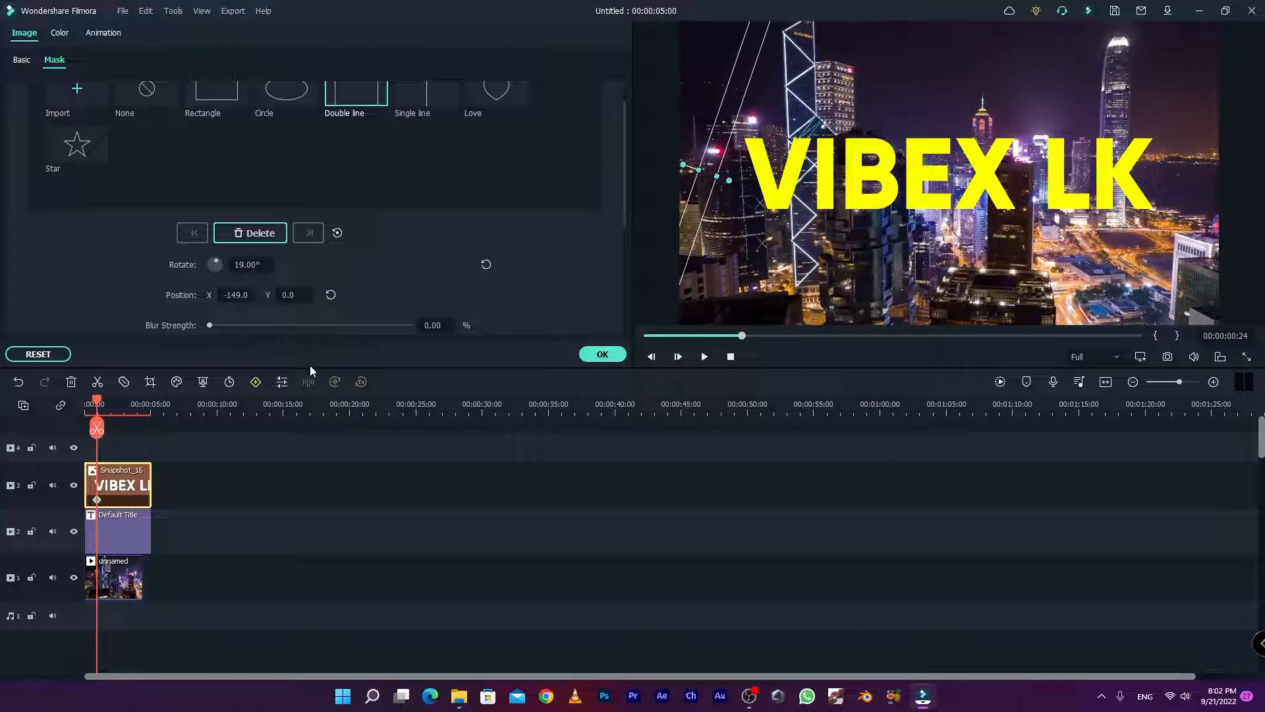
pyautogui.moveTo(97, 400); pyautogui.dragTo(82, 403)
pyautogui.moveTo(97, 499); pyautogui.dragTo(84, 500)
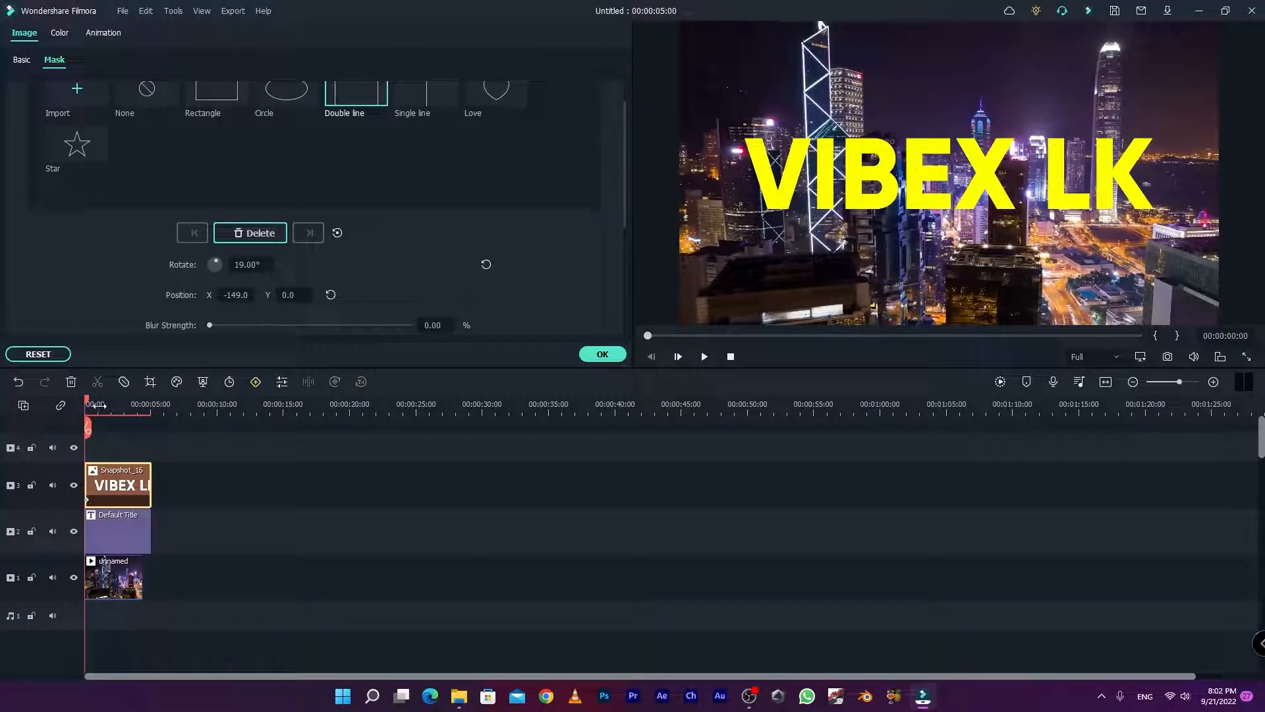
# Step: Add a second mask keyframe at 00:00:02:23 with position X at 142, and apply the mask settings
pyautogui.moveTo(87, 403); pyautogui.dragTo(124, 401)
pyautogui.click(267, 234)
pyautogui.moveTo(227, 298); pyautogui.dragTo(402, 298)
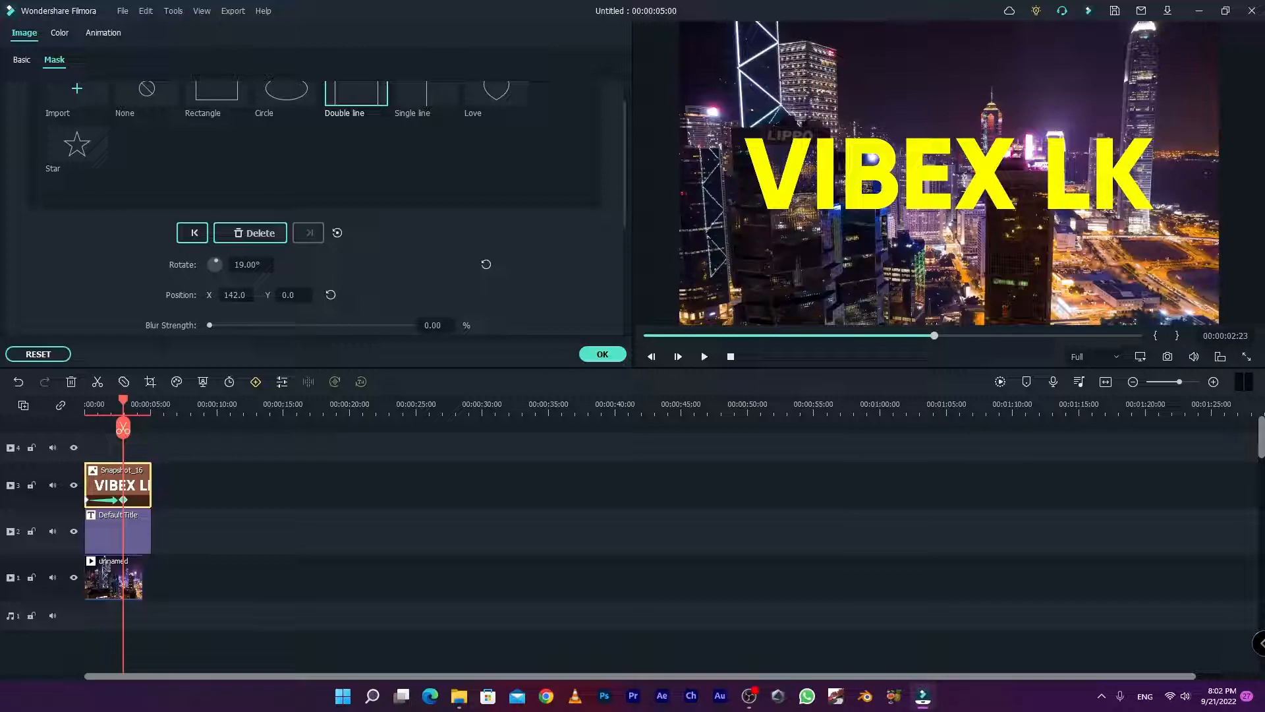
pyautogui.click(602, 354)
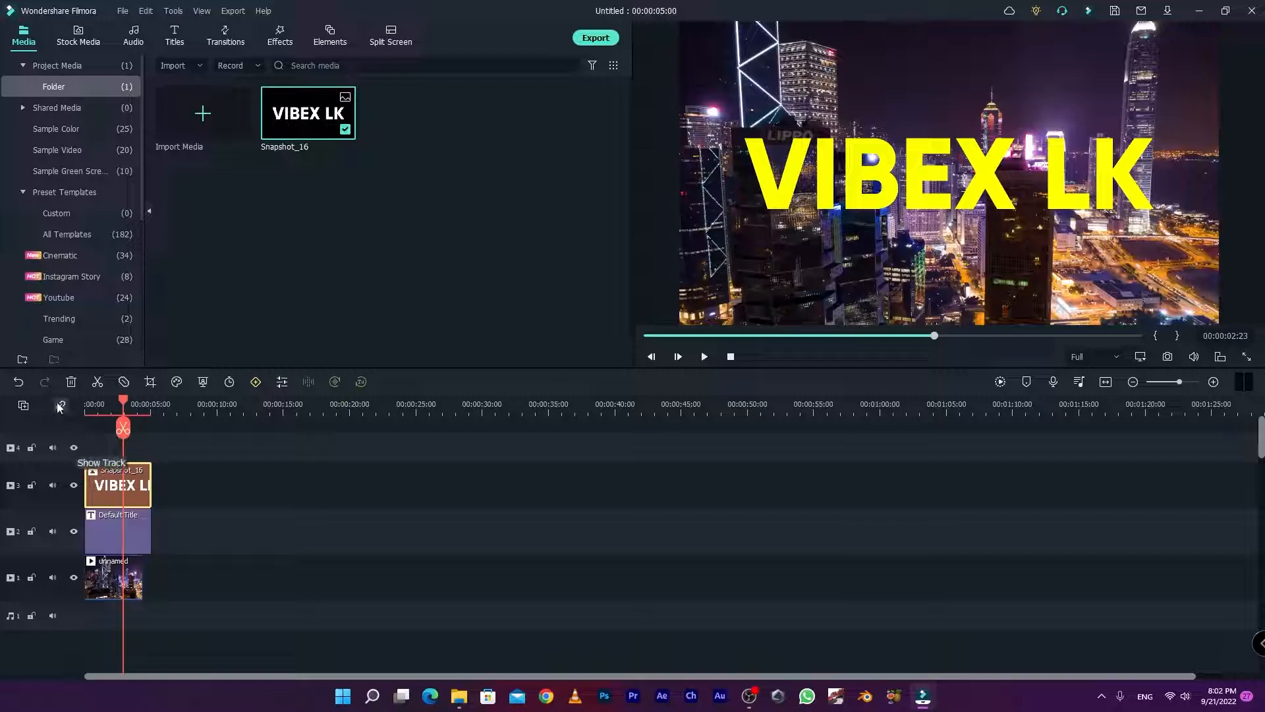
# Step: Play the video from the beginning twice to check the white strip sweeping across the yellow title
pyautogui.moveTo(129, 405); pyautogui.dragTo(37, 415)
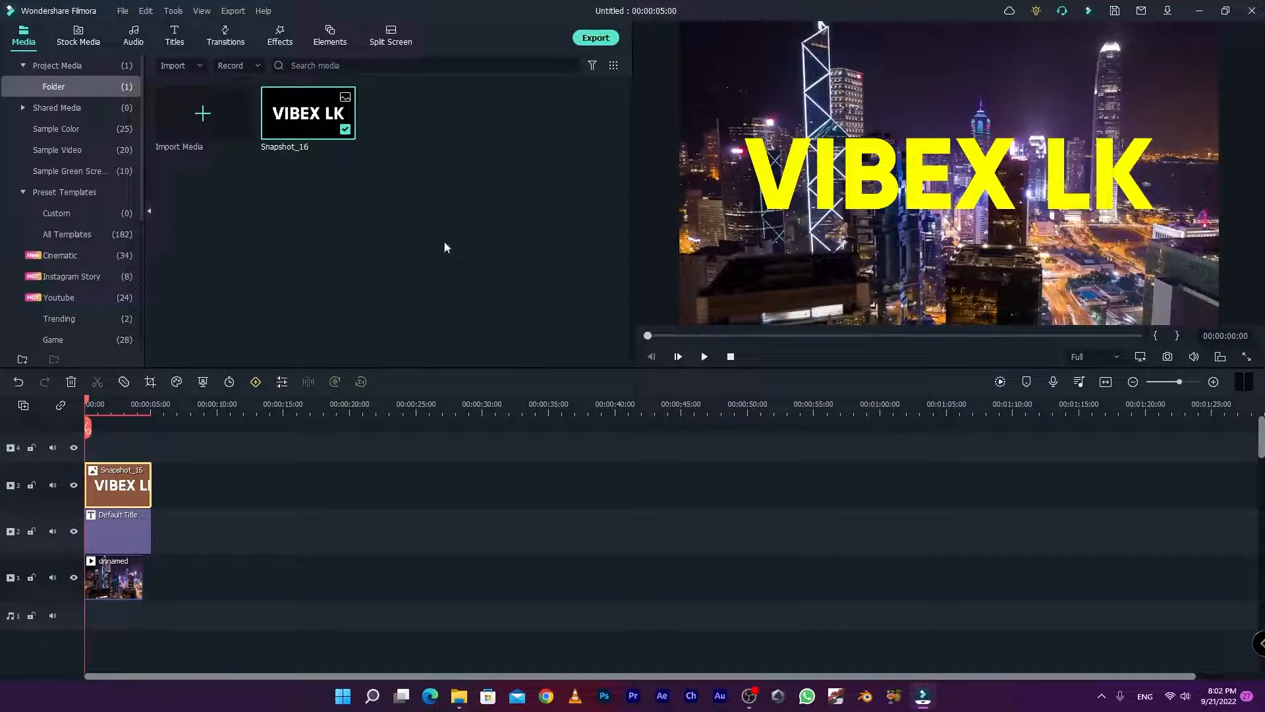
pyautogui.press('space')
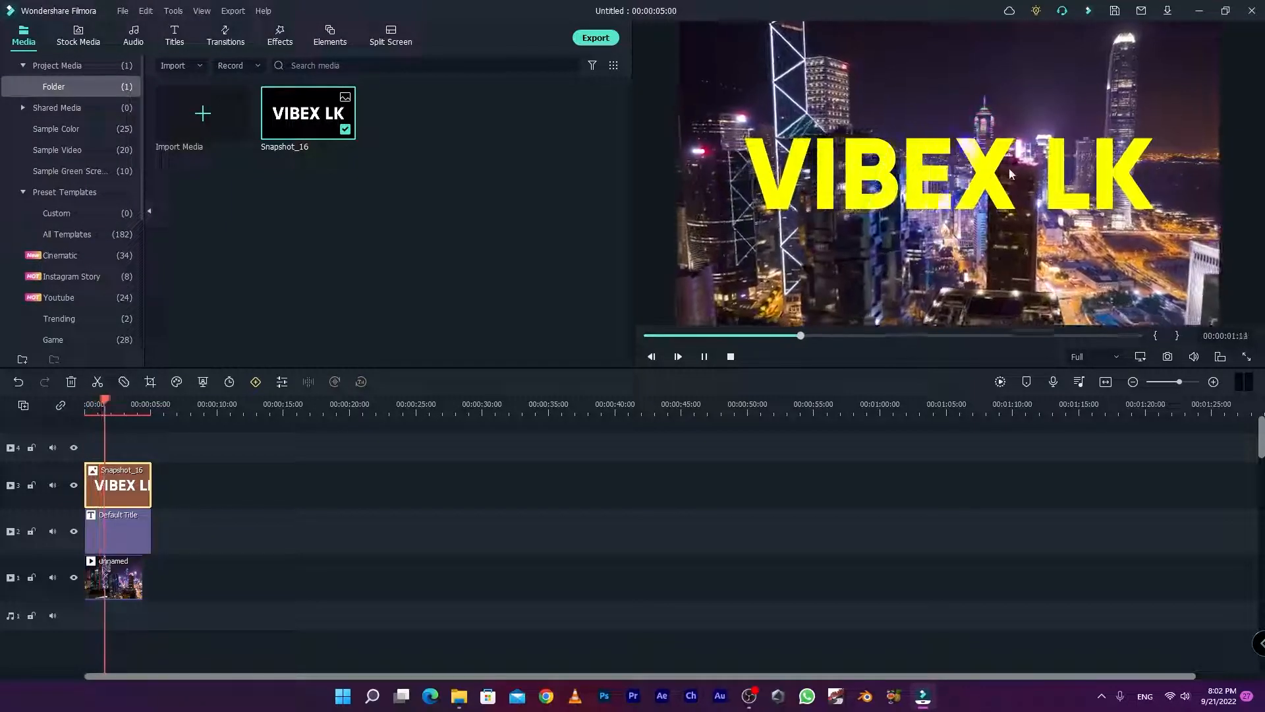
pyautogui.press('space')
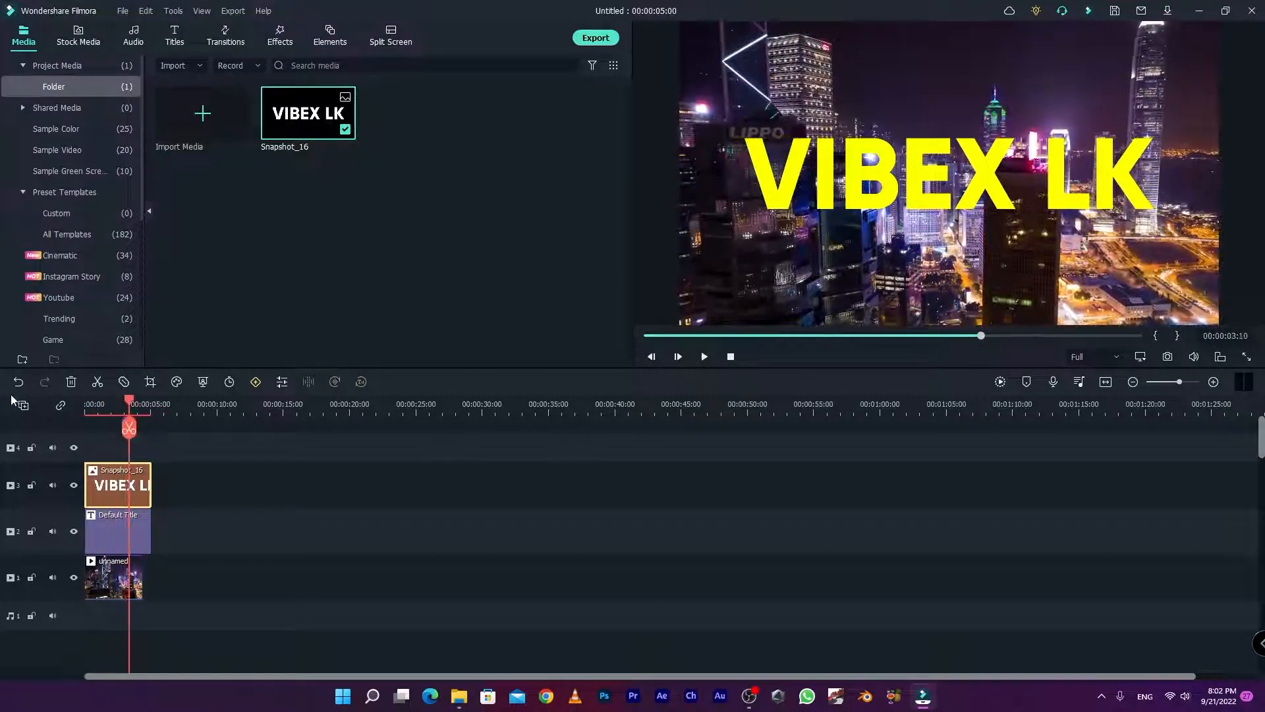
pyautogui.moveTo(132, 404); pyautogui.dragTo(21, 432)
pyautogui.press('space')
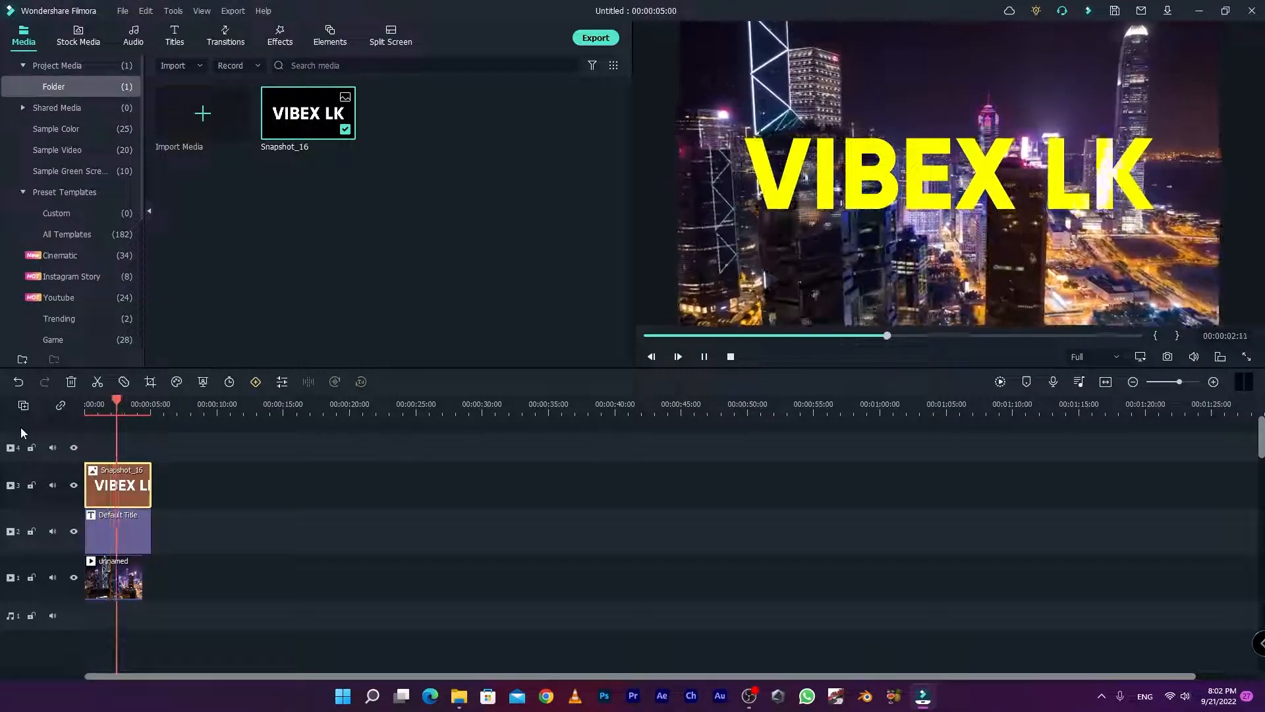
pyautogui.press('space')
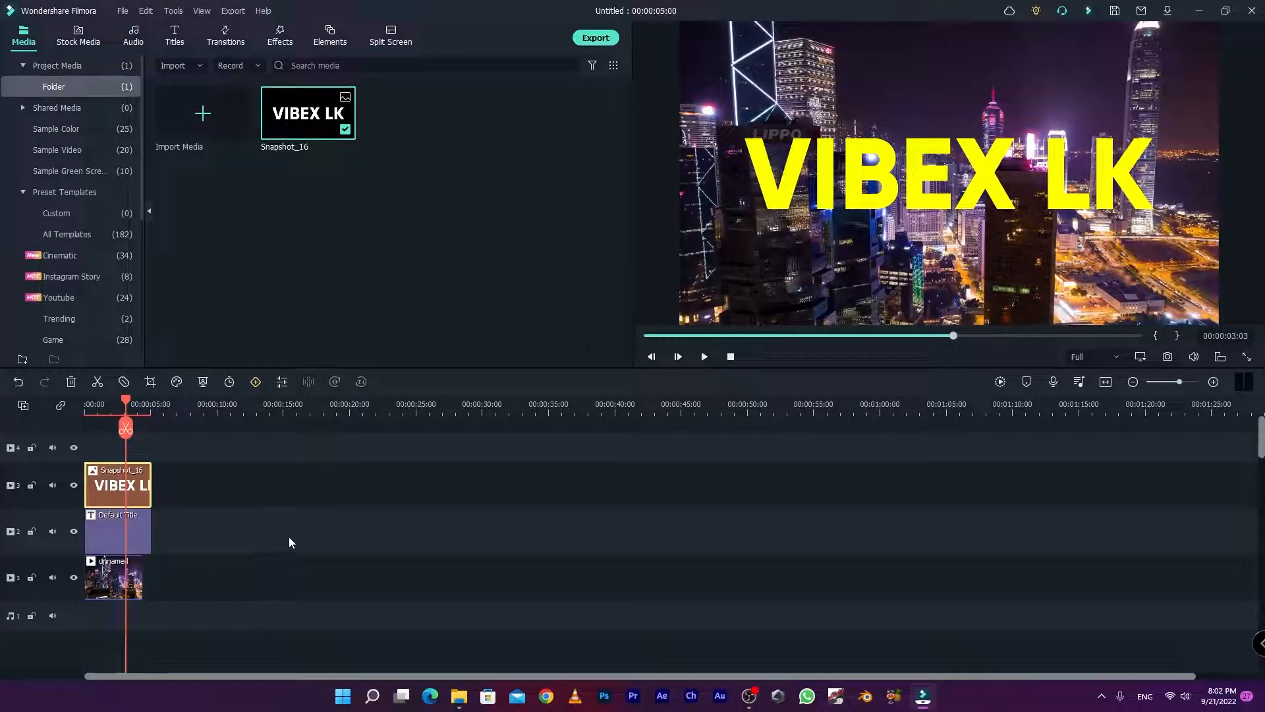